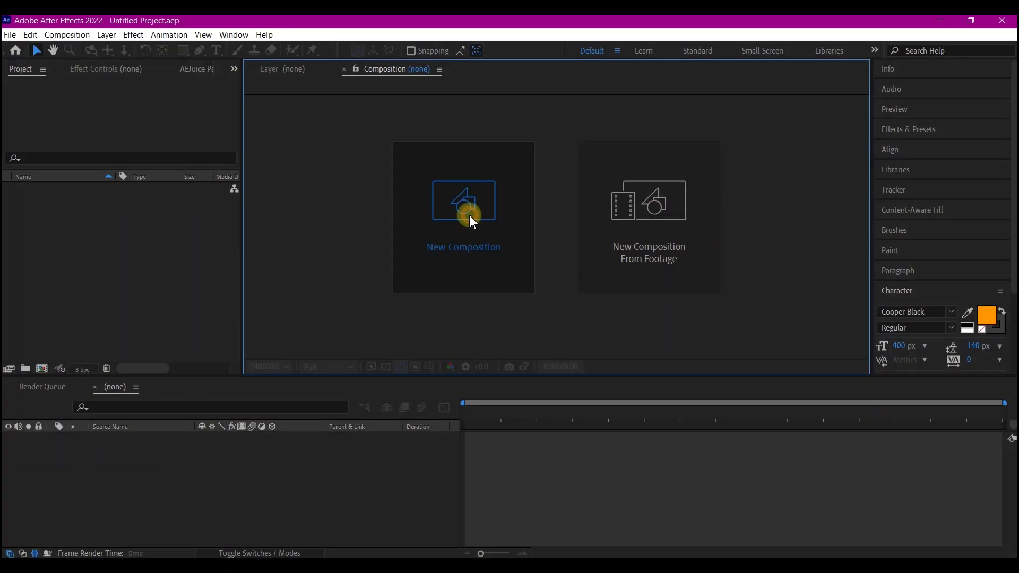
# - Create a 400×600 composition named 'text' and confirm its settings
pyautogui.click(468, 215)
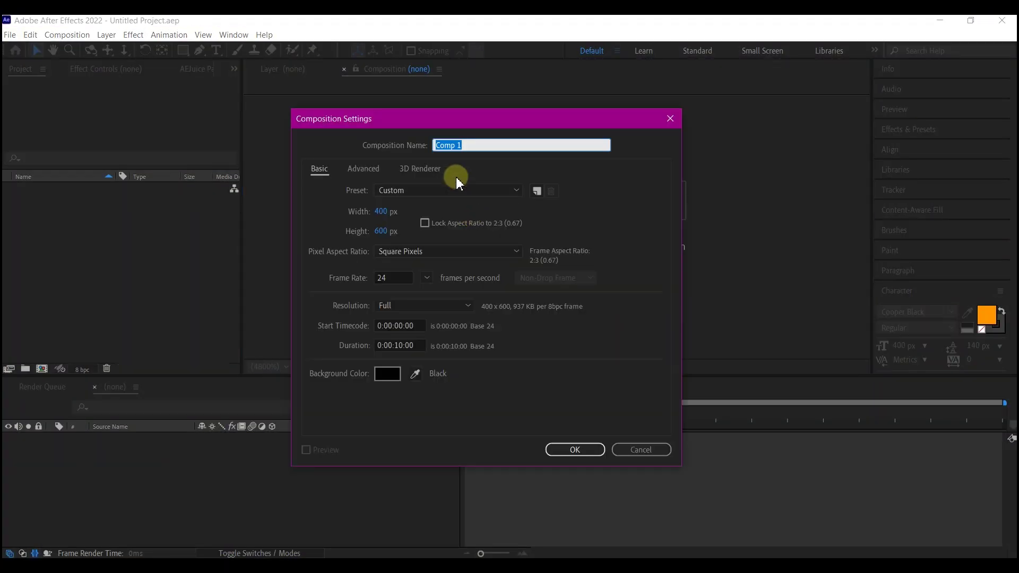
pyautogui.click(383, 212)
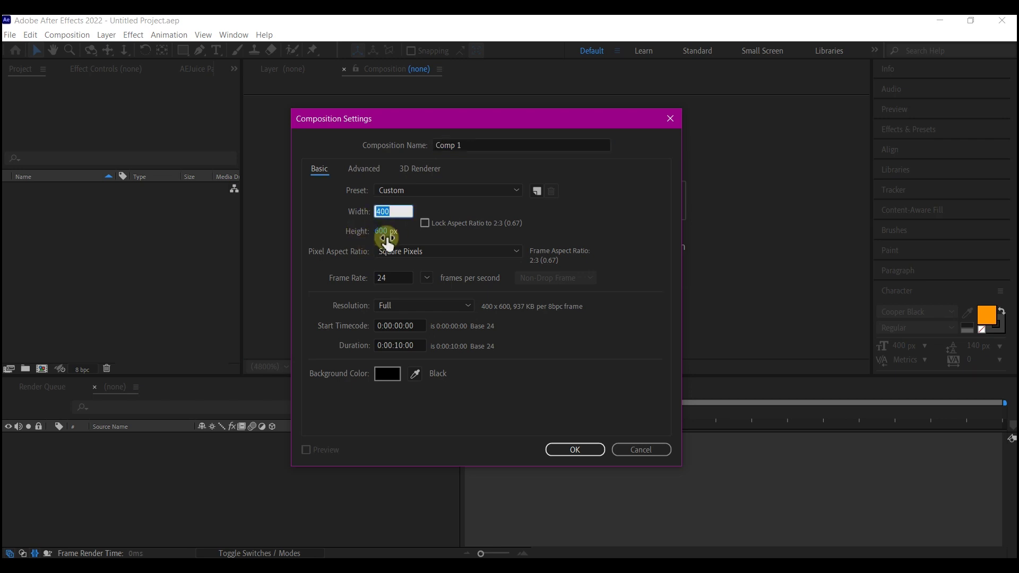
pyautogui.click(381, 231)
pyautogui.click(481, 145)
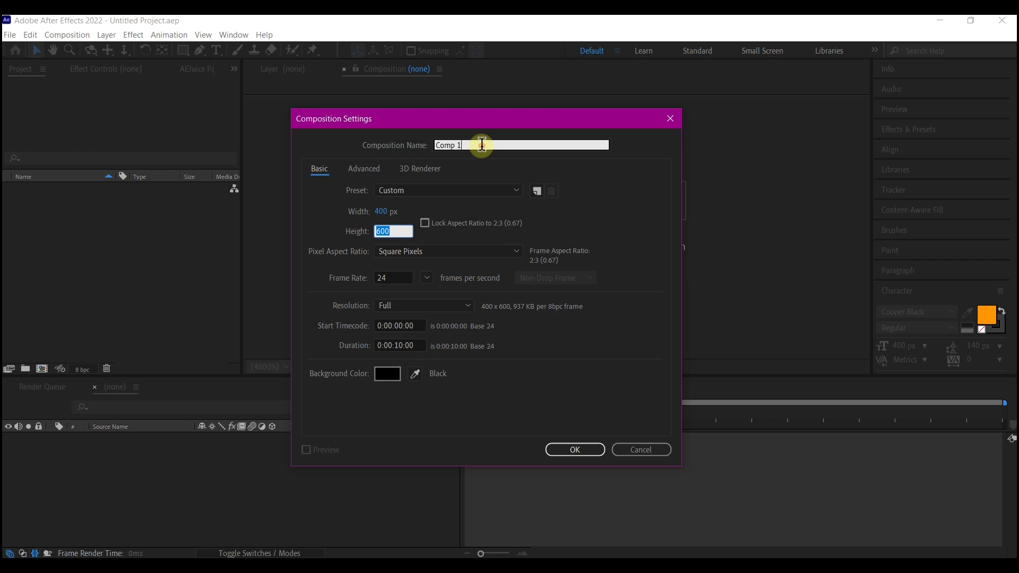
pyautogui.write('text')
pyautogui.click(331, 213)
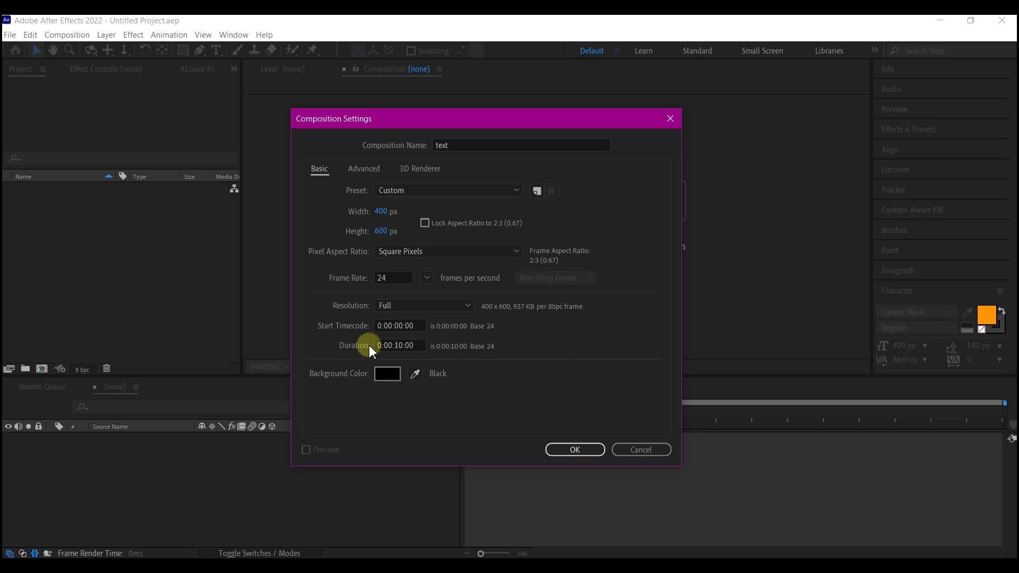
pyautogui.click(570, 448)
# - Add a text layer reading 'F' with a 400 px font size
pyautogui.rightClick(403, 476)
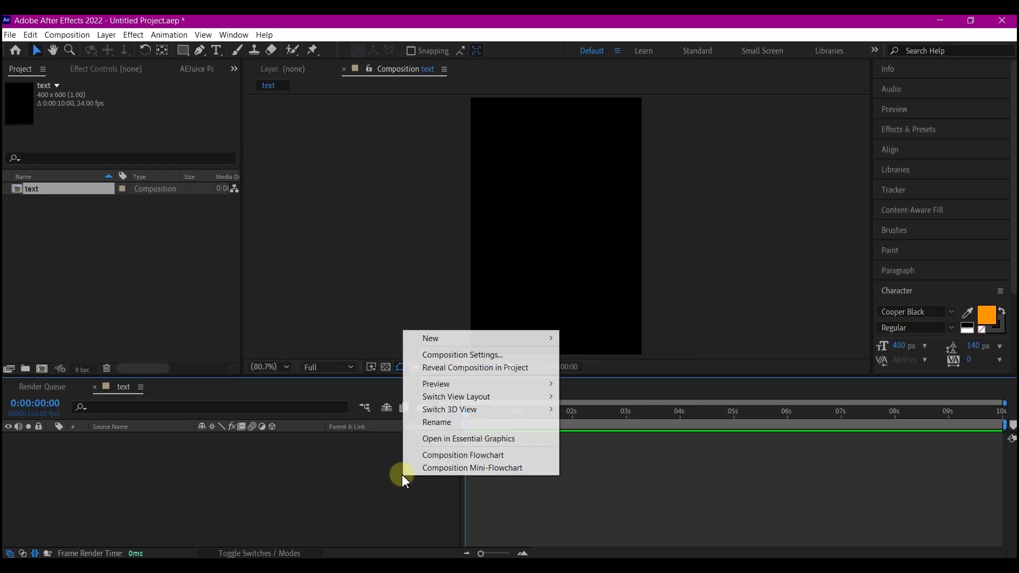
pyautogui.moveTo(432, 338)
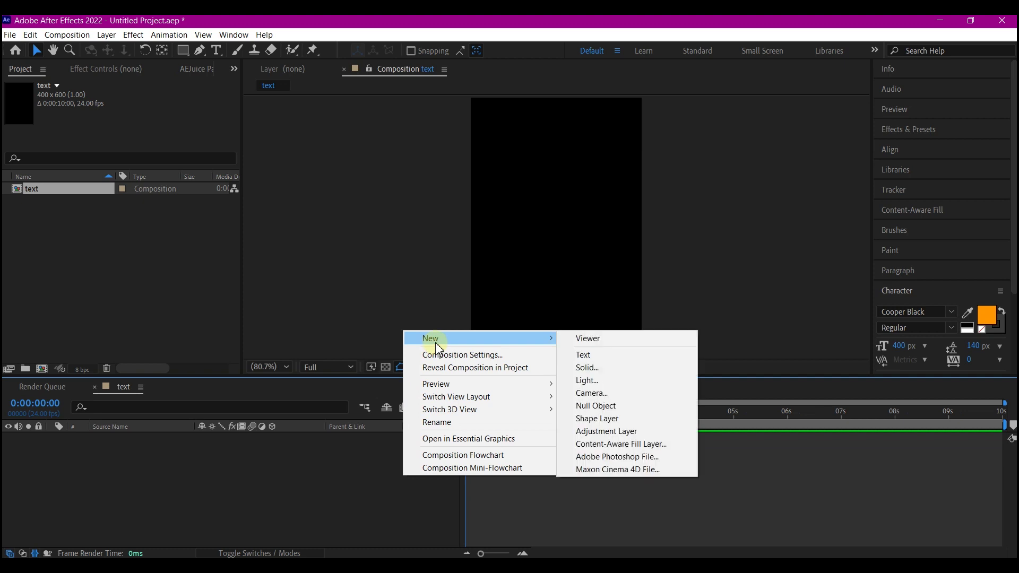
pyautogui.click(583, 355)
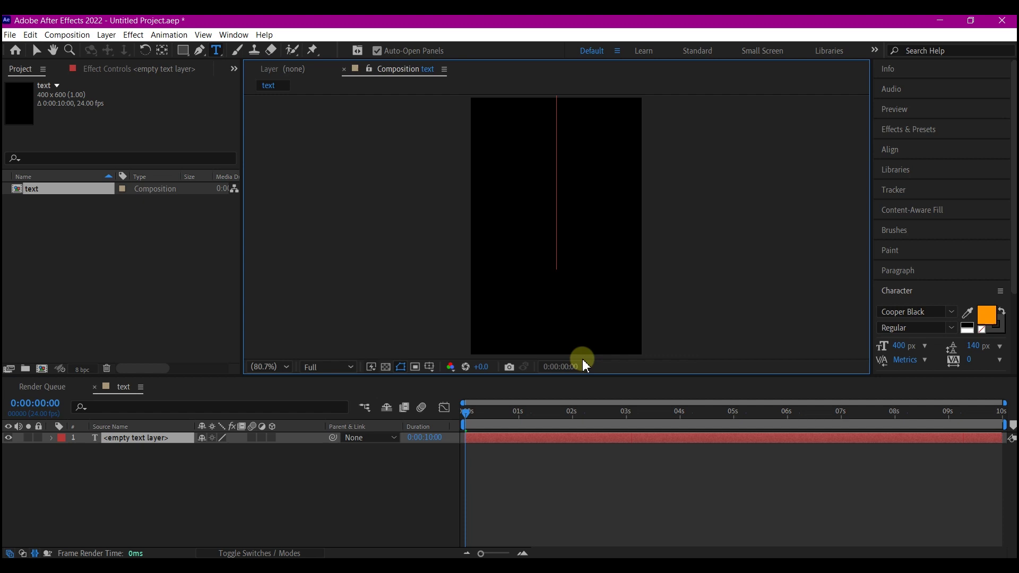
pyautogui.write('F')
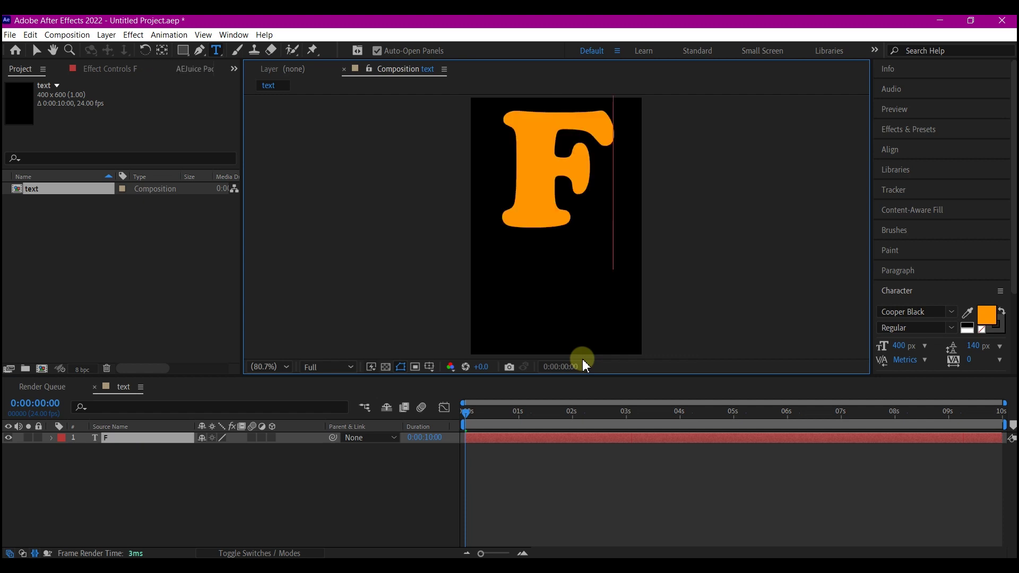
pyautogui.press('Escape')
pyautogui.click(899, 347)
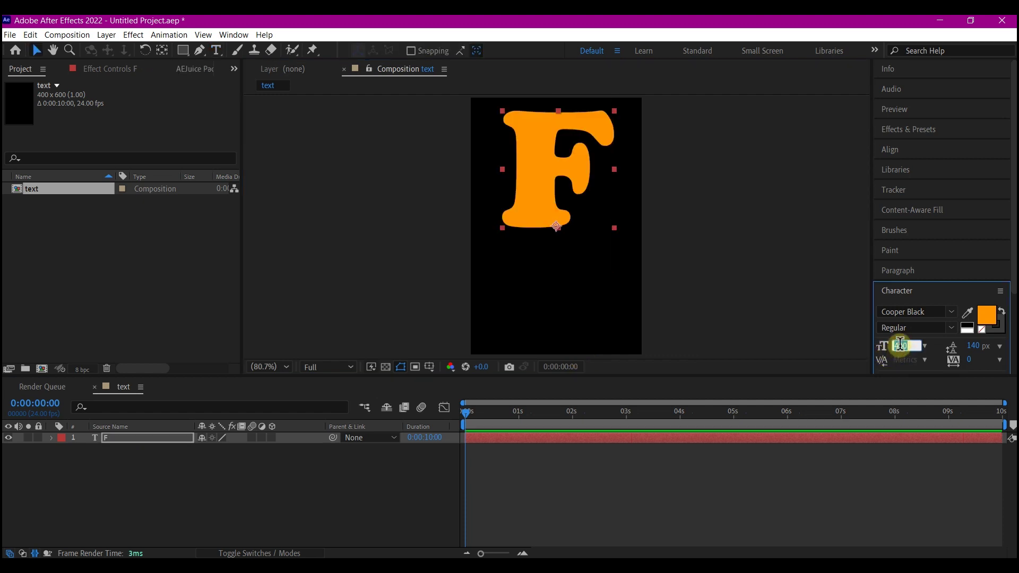
pyautogui.click(557, 226)
# - Move the F to the bottom of the composition and centre it horizontally
pyautogui.press('y')
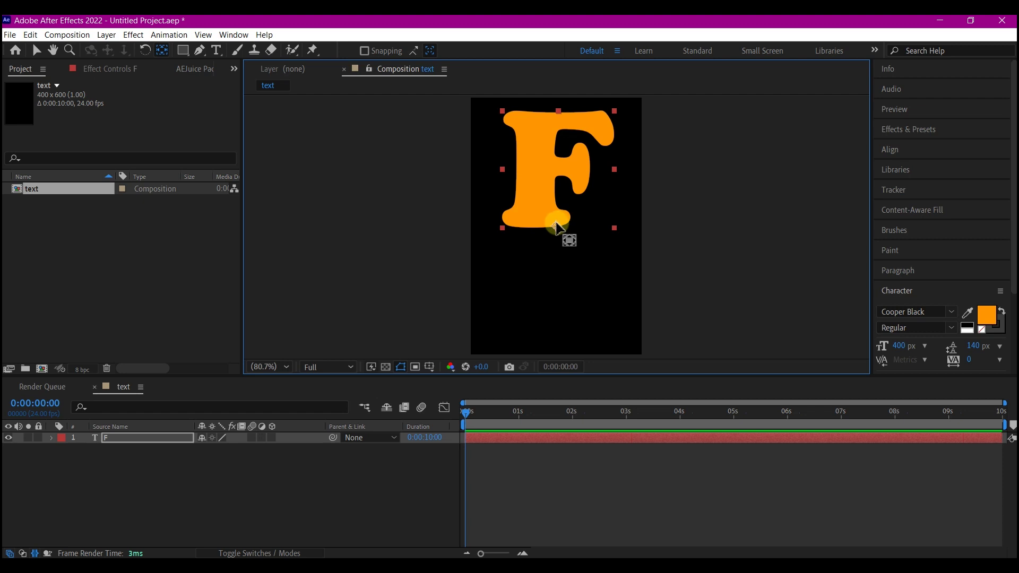
pyautogui.press('capslock')
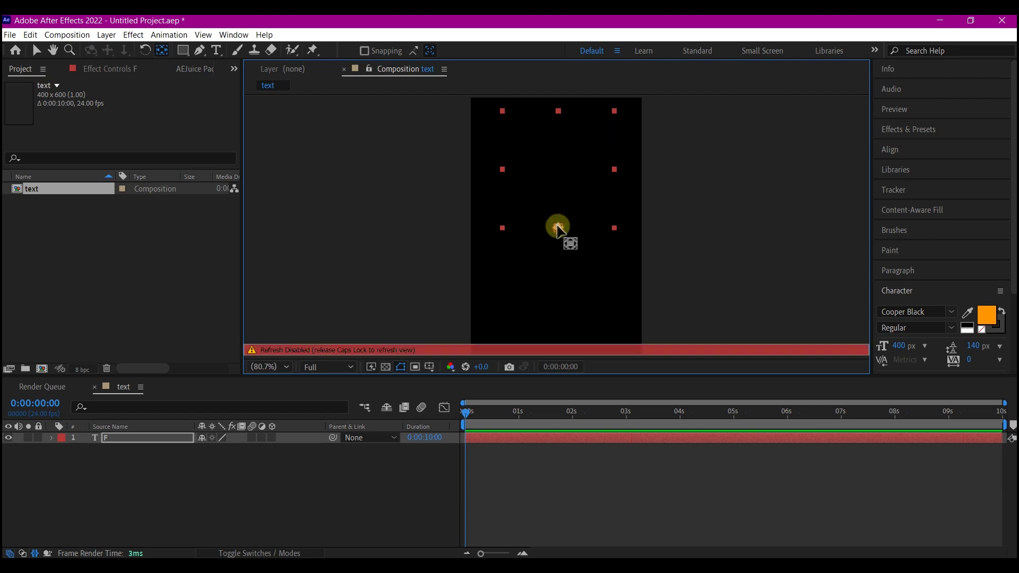
pyautogui.press('capslock')
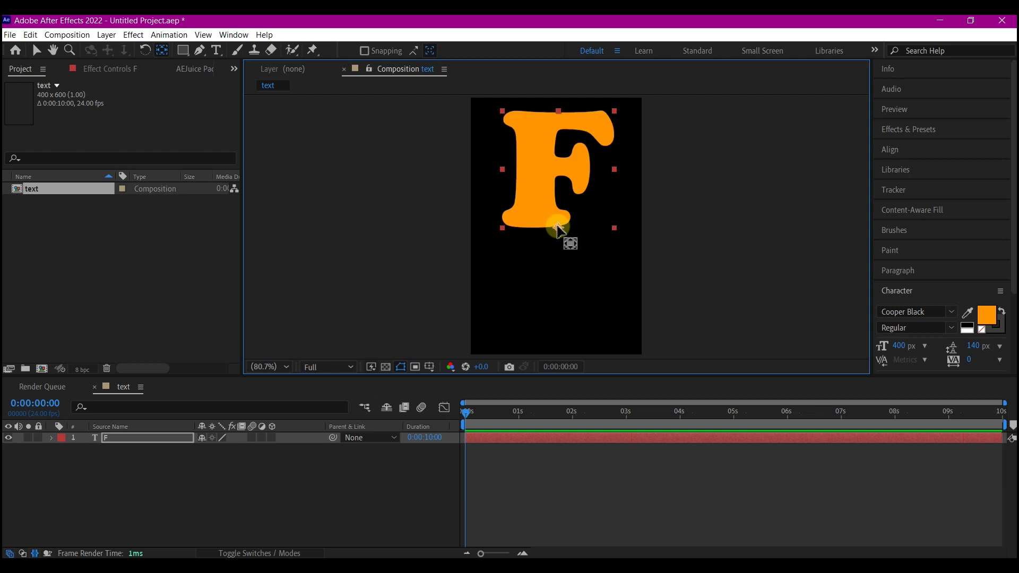
pyautogui.press('v')
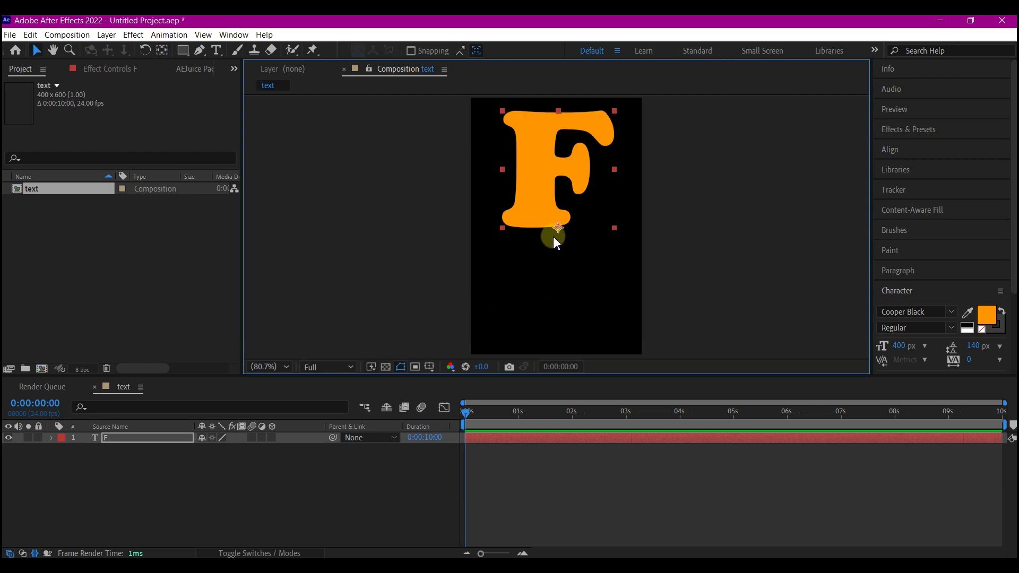
pyautogui.moveTo(558, 228); pyautogui.dragTo(546, 345)
pyautogui.click(889, 149)
pyautogui.click(909, 183)
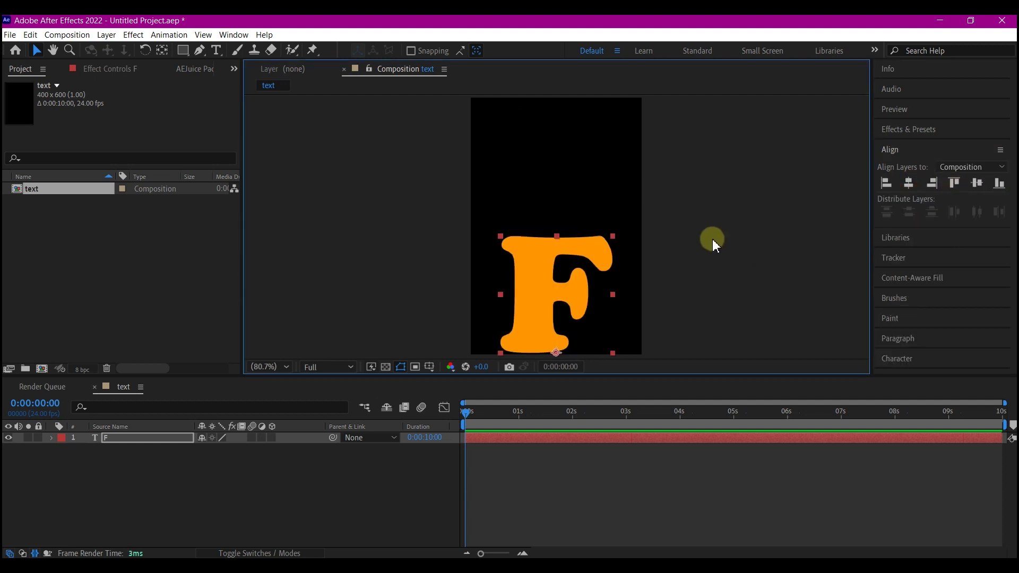
# - Apply a Color Overlay style to the F with cyan blue 1EAAD2
pyautogui.rightClick(558, 439)
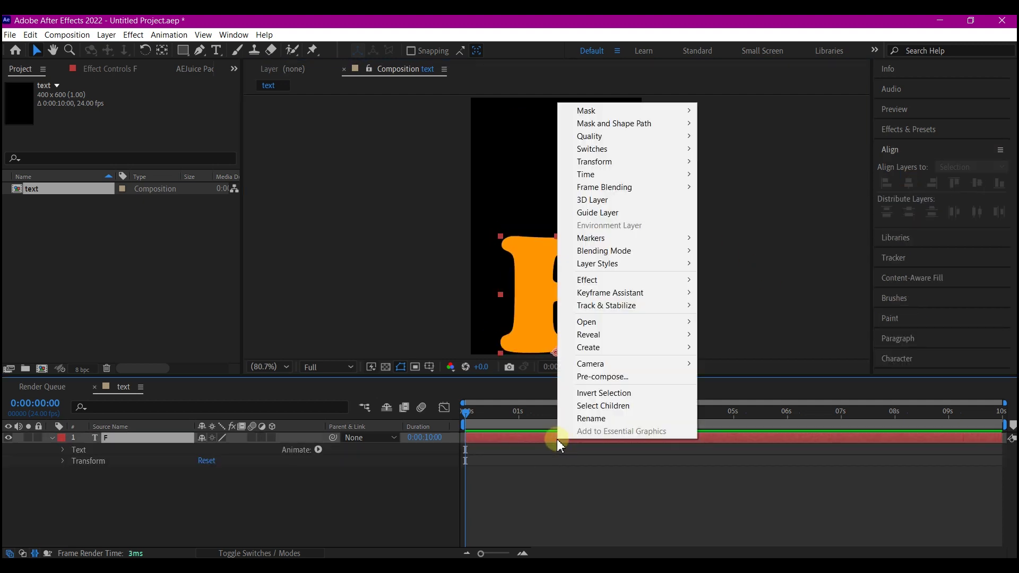
pyautogui.moveTo(578, 264)
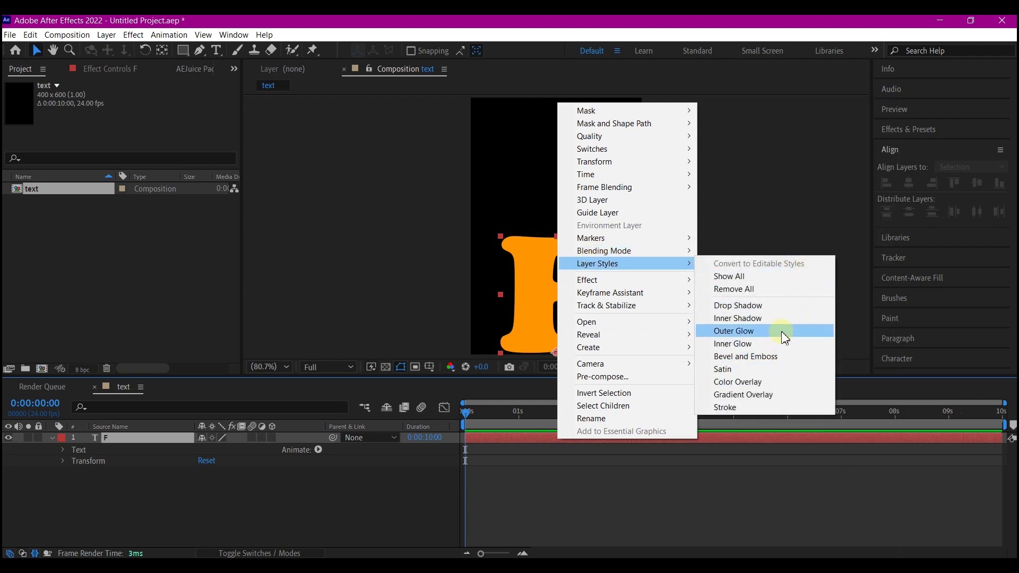
pyautogui.click(757, 383)
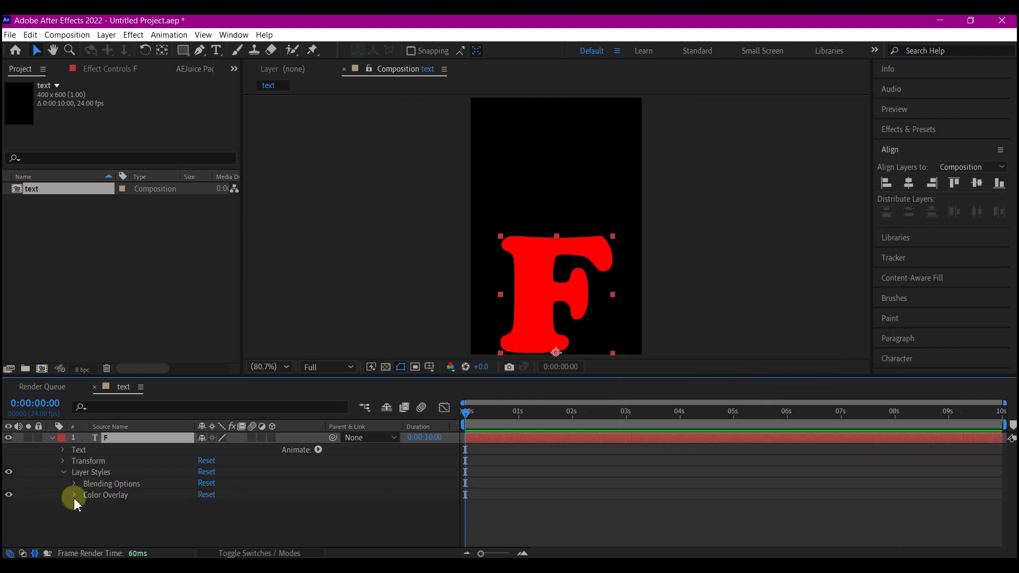
pyautogui.click(74, 496)
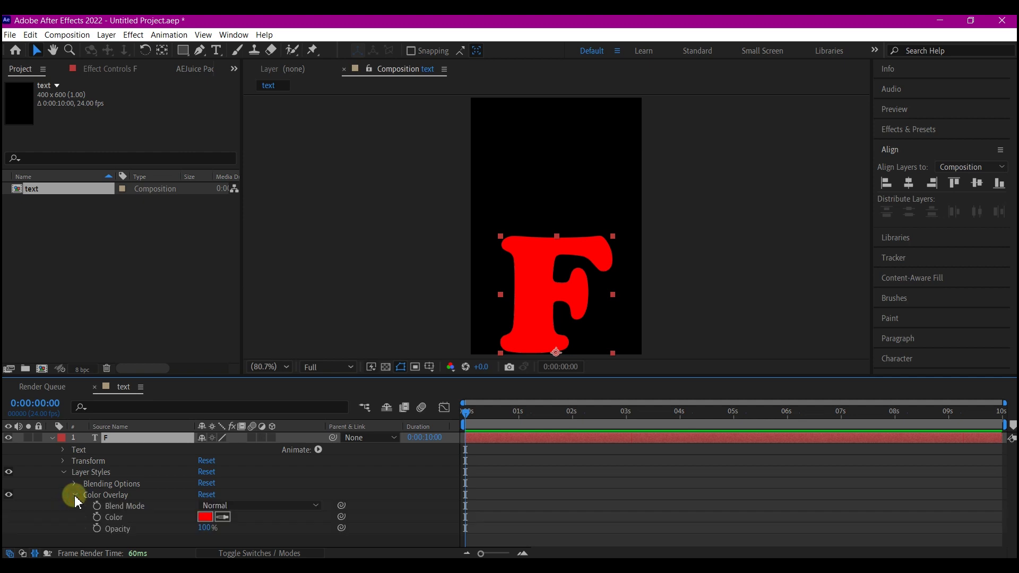
pyautogui.click(205, 517)
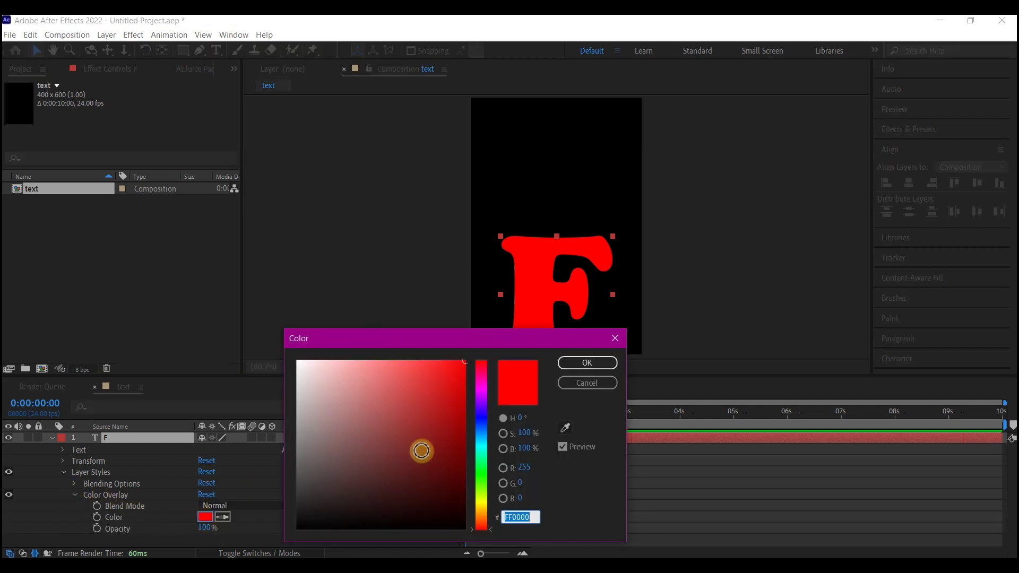
pyautogui.click(480, 438)
pyautogui.click(587, 363)
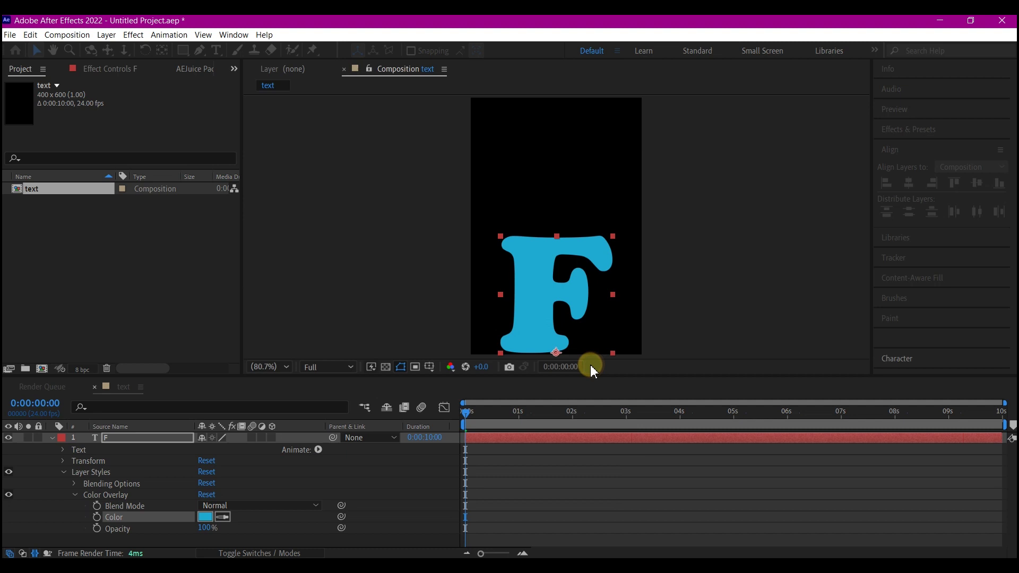
# - Add a Bevel and Emboss style to the F with size 55 and soften 8
pyautogui.rightClick(582, 435)
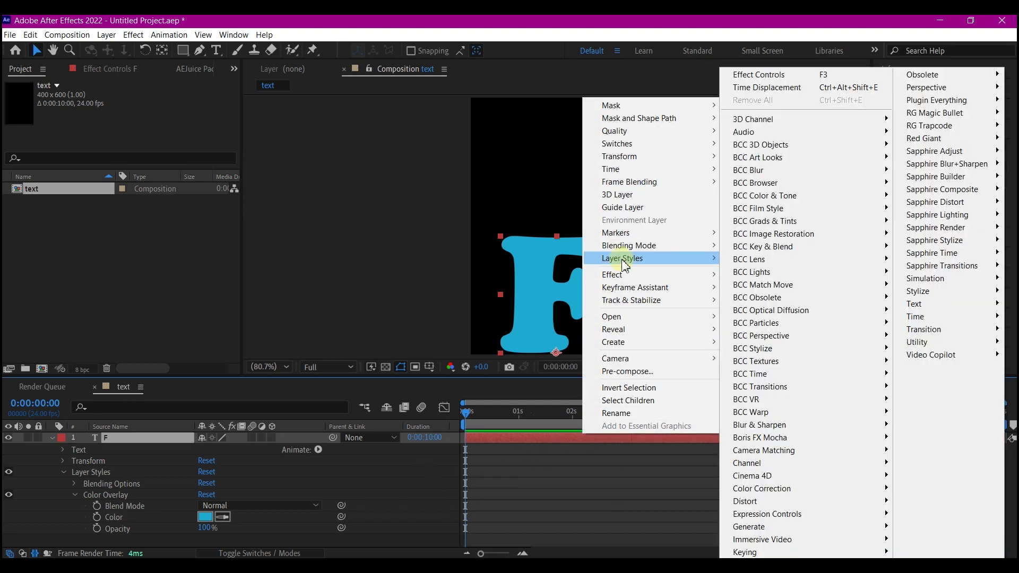
pyautogui.moveTo(624, 264)
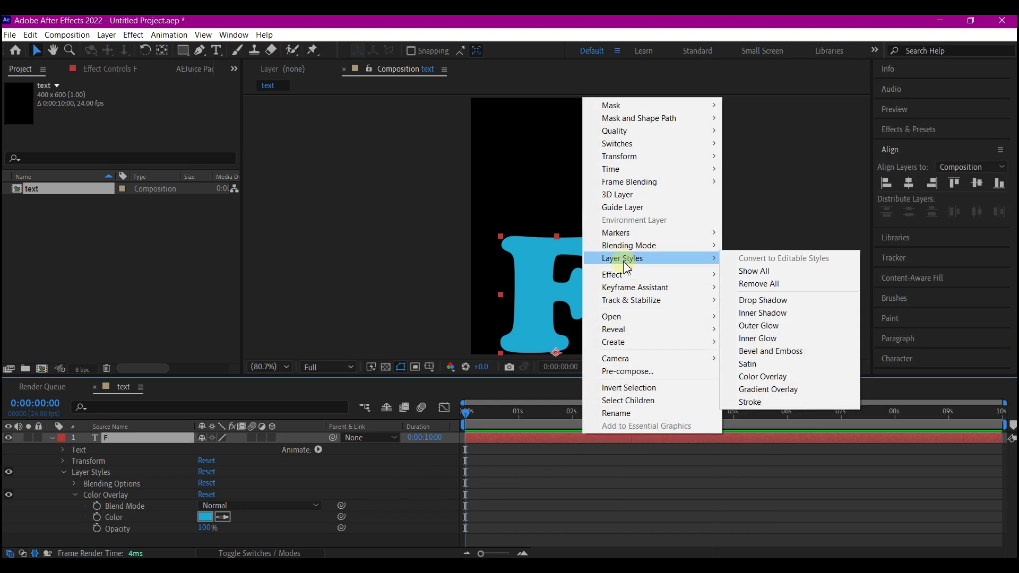
pyautogui.click(789, 353)
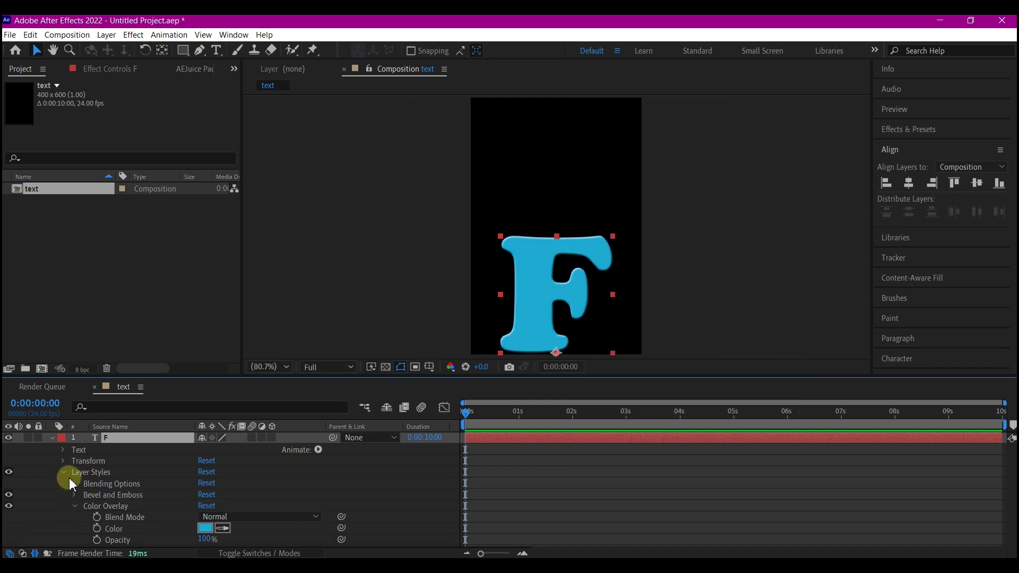
pyautogui.click(74, 494)
pyautogui.scroll(-2, 74, 495)
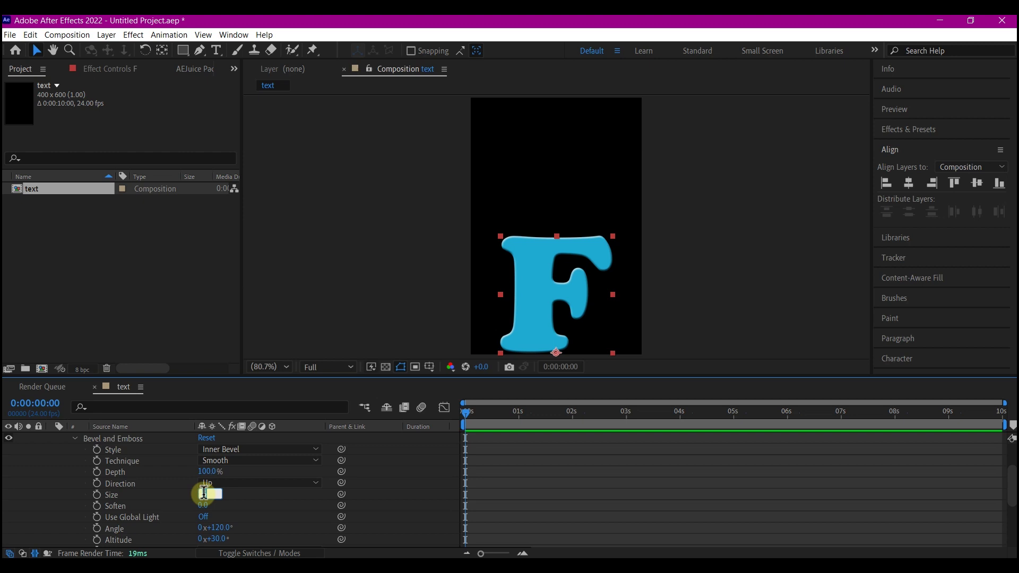
pyautogui.write('55')
pyautogui.press('Return')
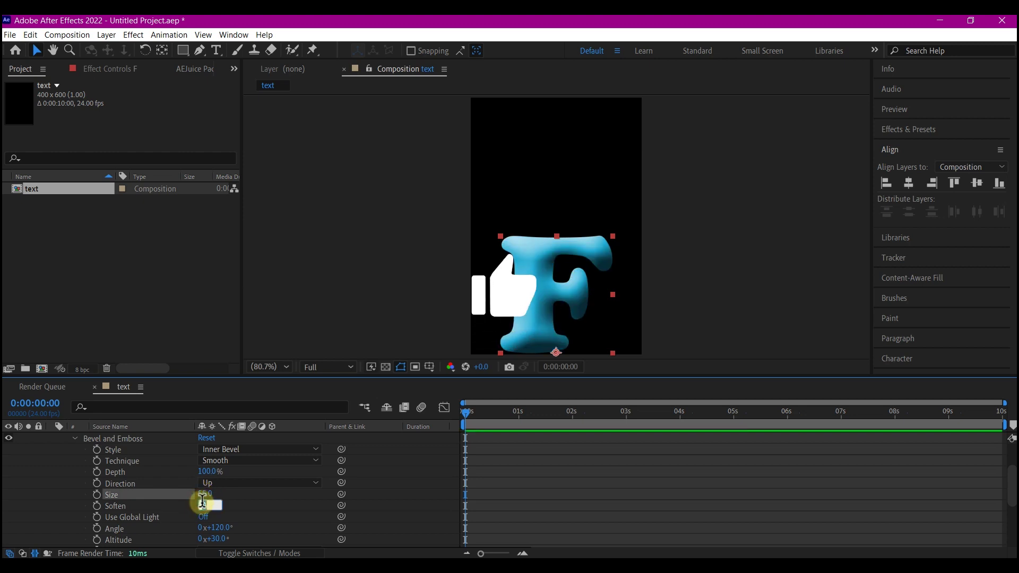
pyautogui.press('Return')
pyautogui.scroll(-3, 200, 505)
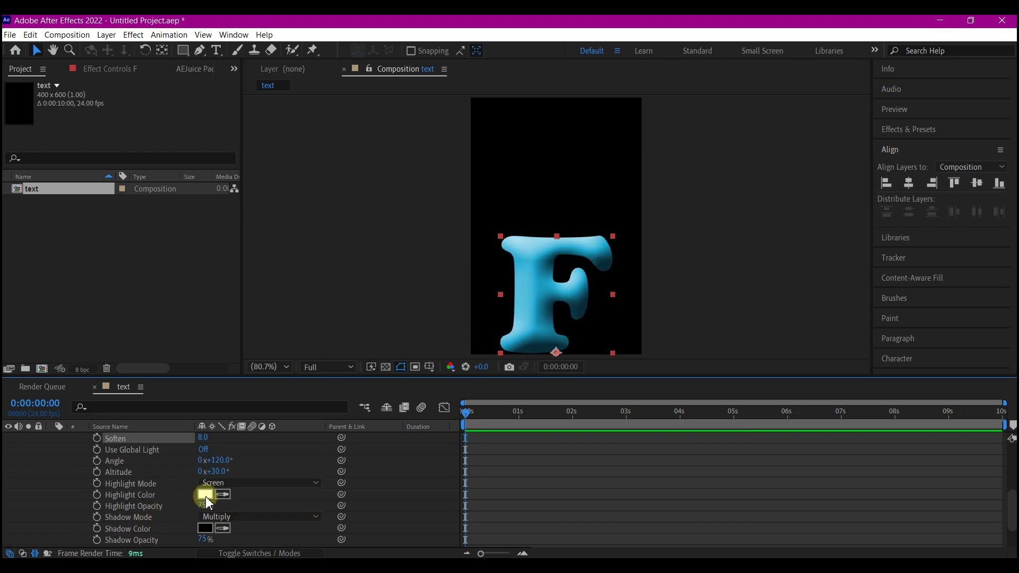
# - Set the bevel highlight colour to light cyan and the shadow colour to blue
pyautogui.click(204, 495)
pyautogui.click(481, 465)
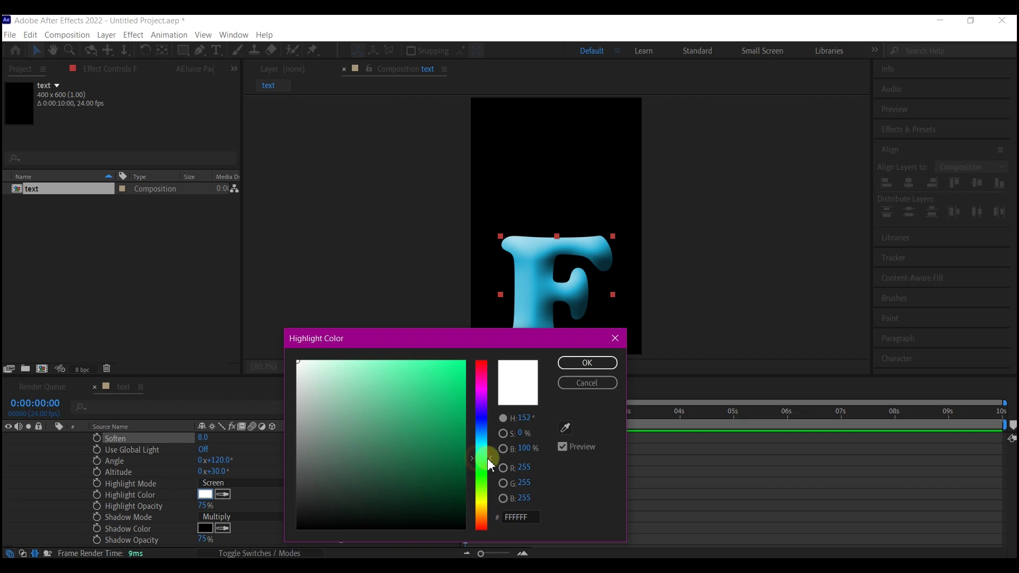
pyautogui.click(587, 362)
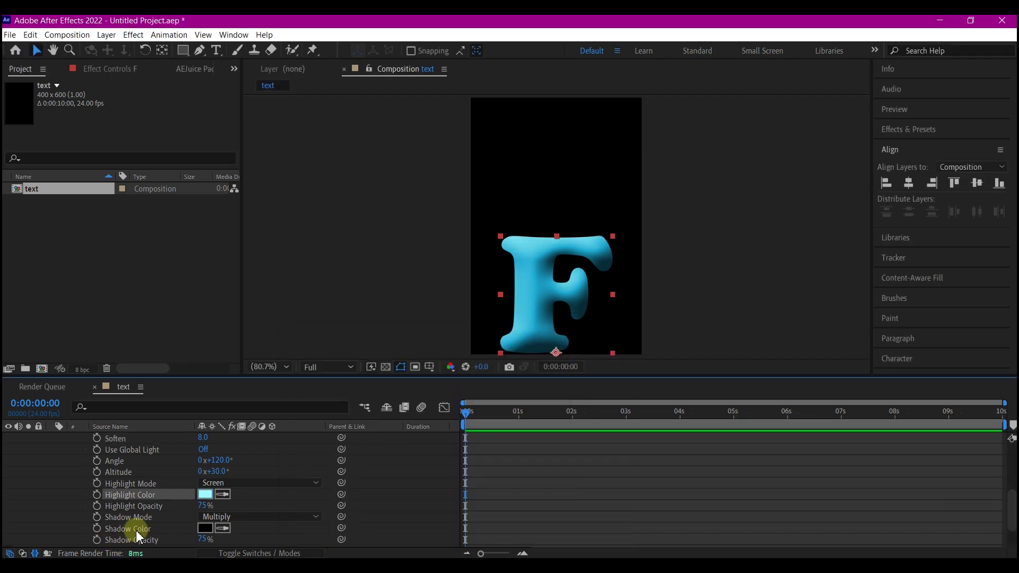
pyautogui.click(205, 529)
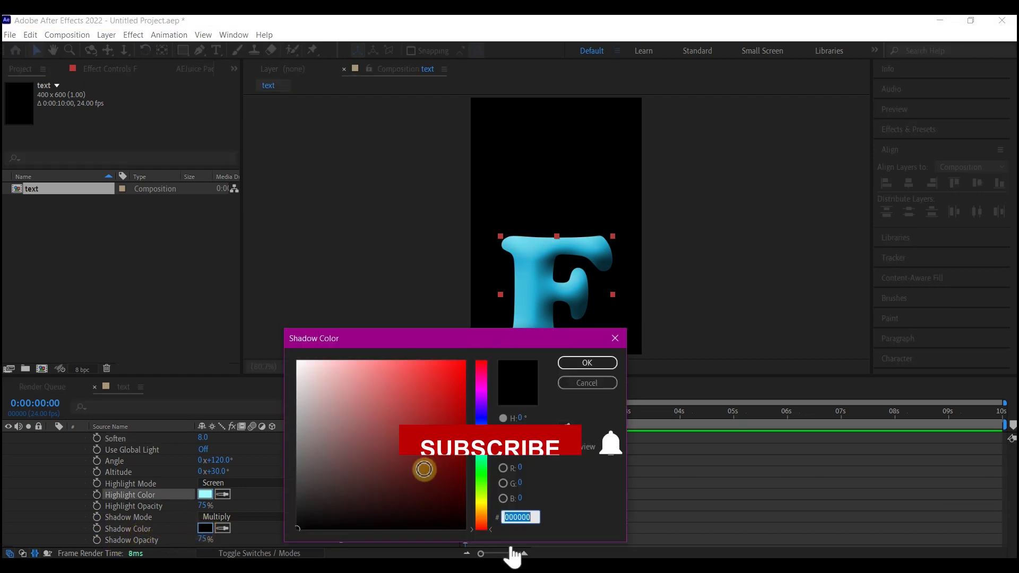
pyautogui.click(480, 419)
pyautogui.click(587, 361)
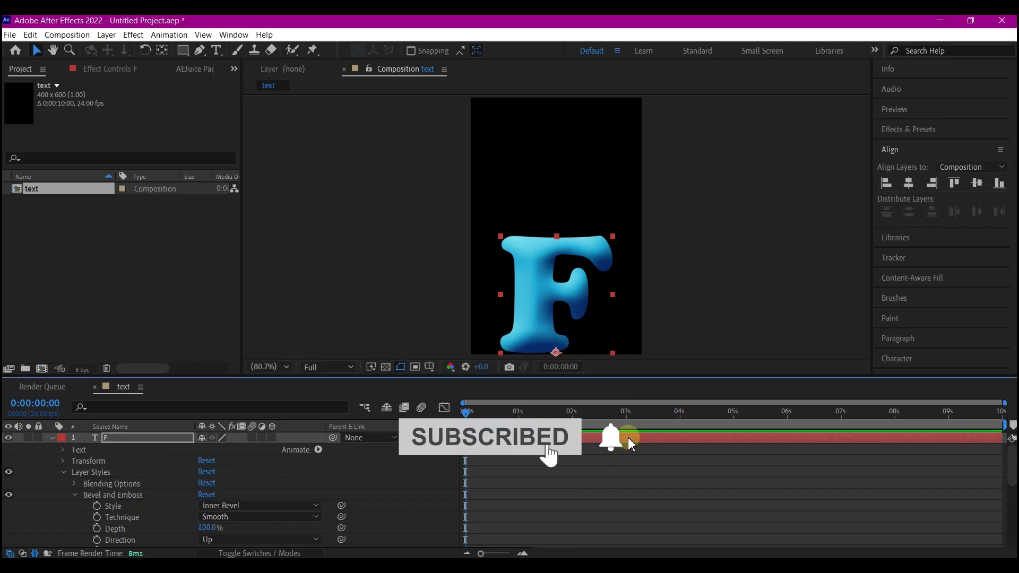
# - Add an Inner Shadow style to the F and make its colour white
pyautogui.rightClick(627, 437)
pyautogui.moveTo(684, 261)
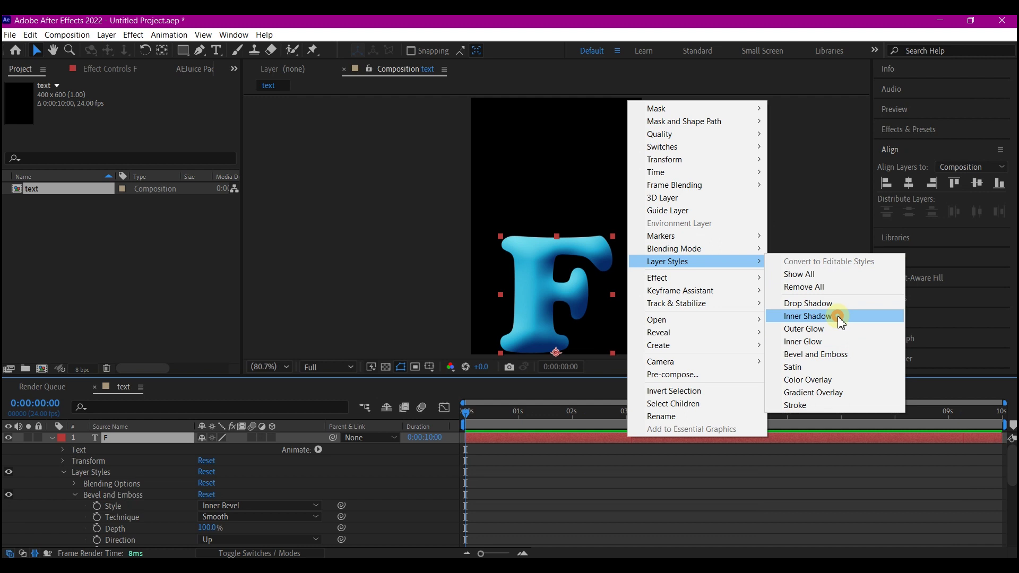
pyautogui.click(860, 316)
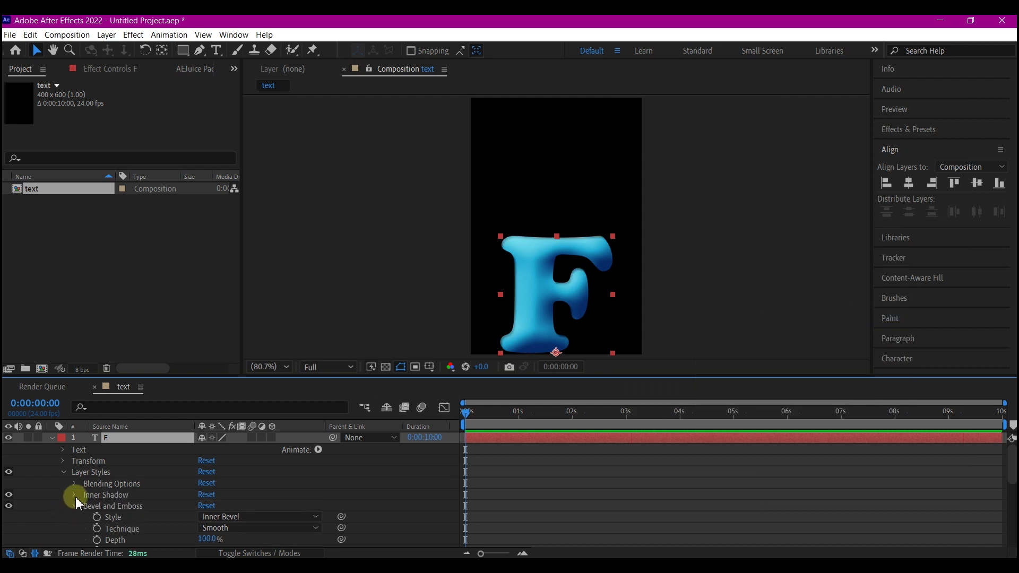
pyautogui.click(74, 494)
pyautogui.click(205, 463)
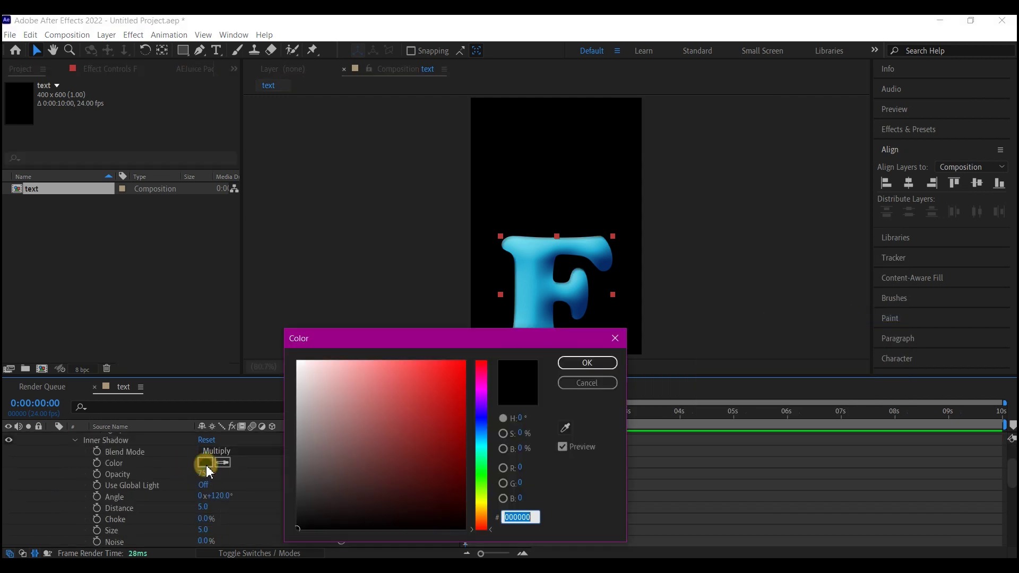
pyautogui.moveTo(377, 368); pyautogui.dragTo(298, 361)
pyautogui.click(588, 363)
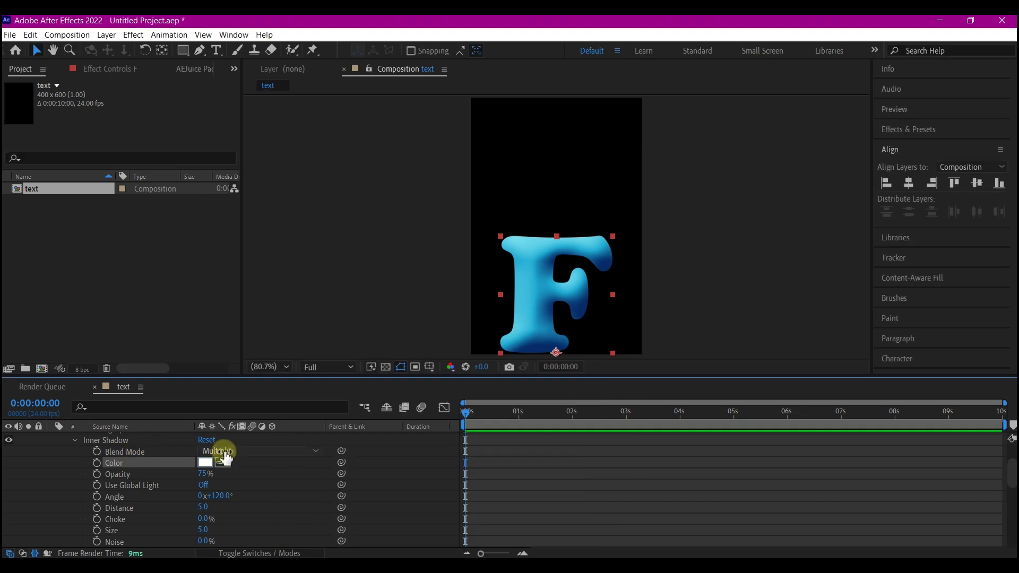
# - Set the Inner Shadow blend mode to Normal and its size to 10
pyautogui.click(232, 452)
pyautogui.click(227, 84)
pyautogui.scroll(-2, 204, 494)
pyautogui.click(203, 496)
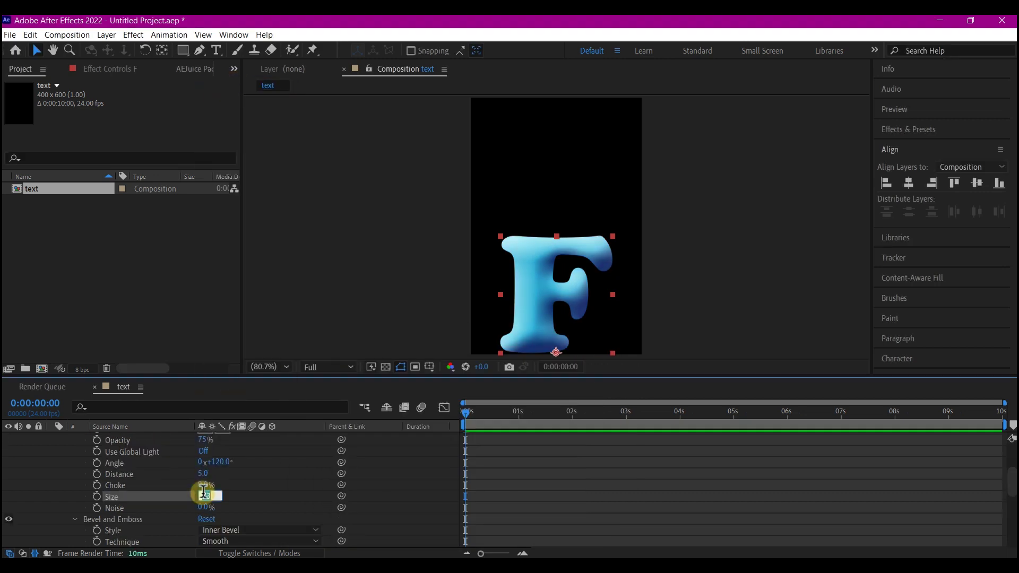
pyautogui.write('10')
pyautogui.click(204, 473)
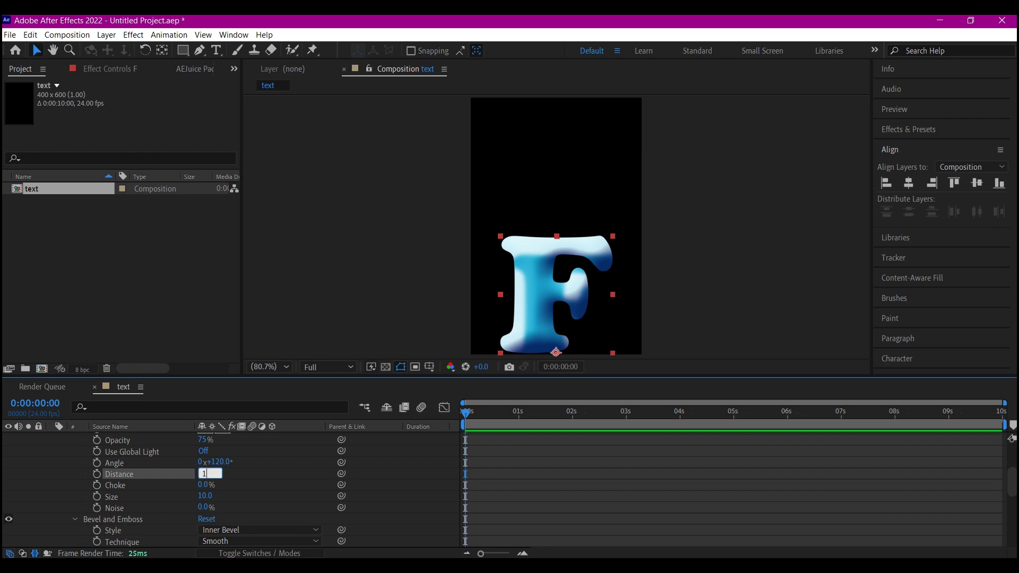
pyautogui.click(200, 470)
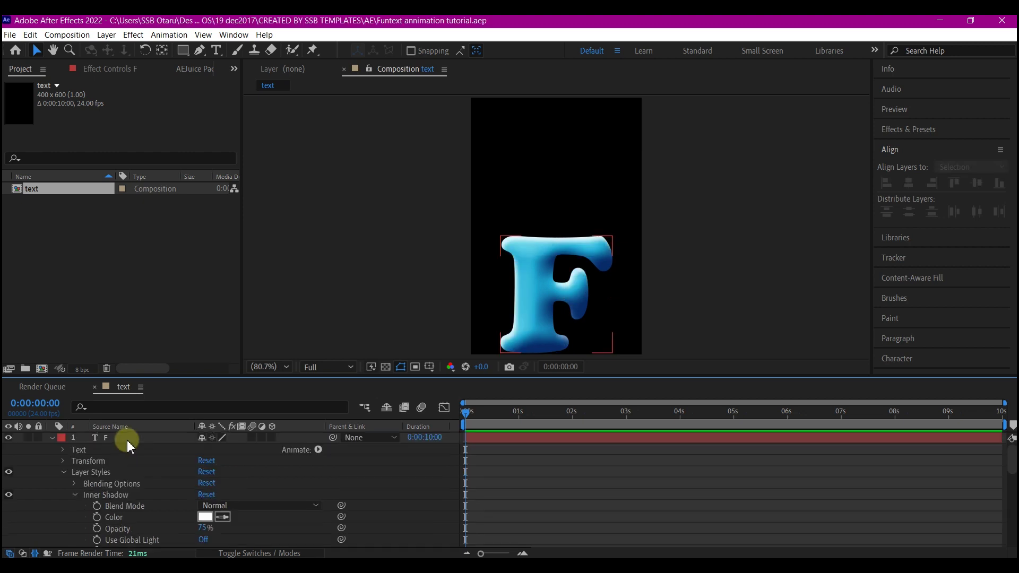
pyautogui.click(127, 440)
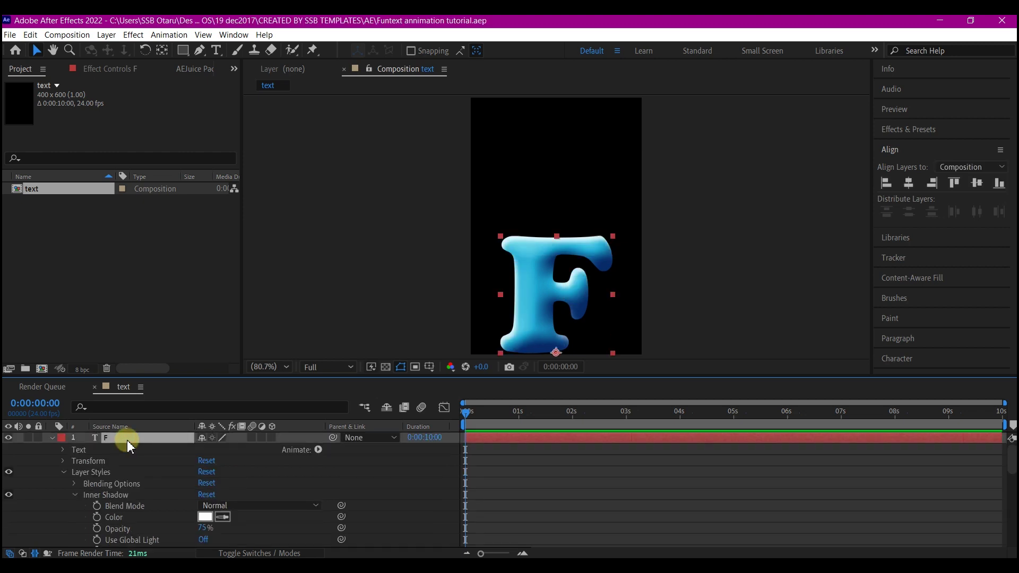
# - Keyframe the F's Position: 200,894.9 at 0f, 200,360.9 at 9f, 200,596.5 at 13f
pyautogui.hotkey('ctrl', '`')
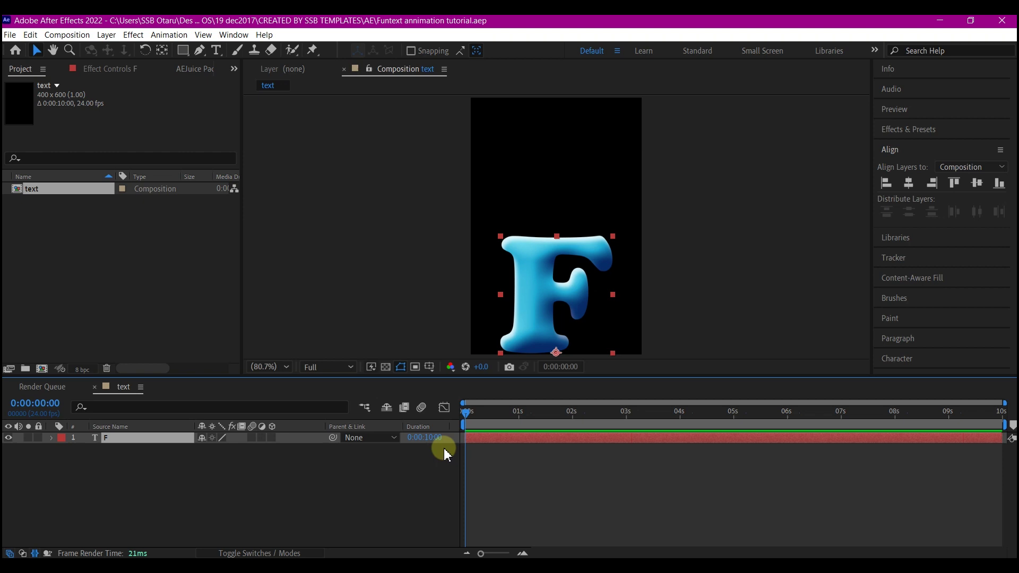
pyautogui.press('=')
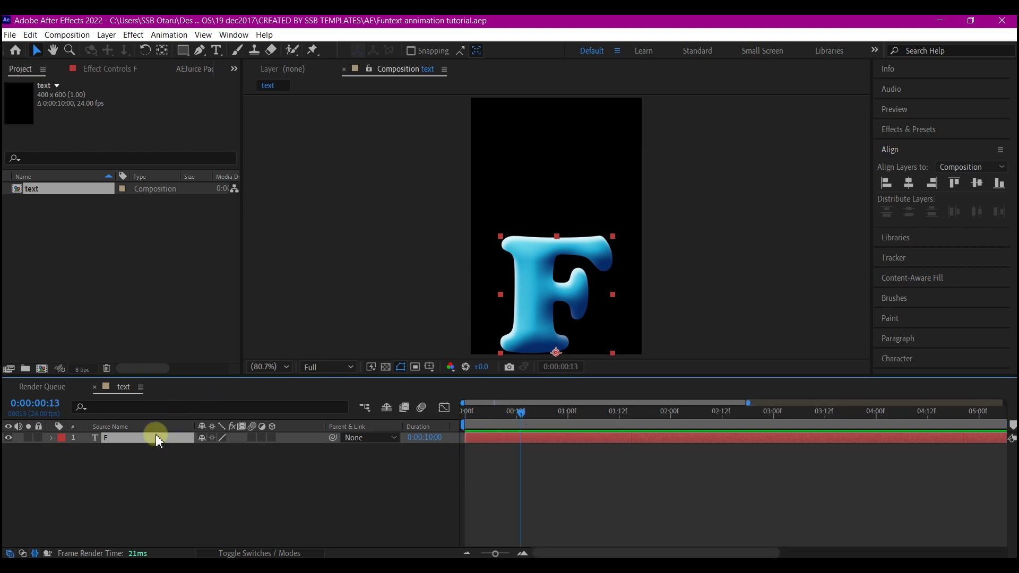
pyautogui.hotkey('alt', 'shift', 'p')
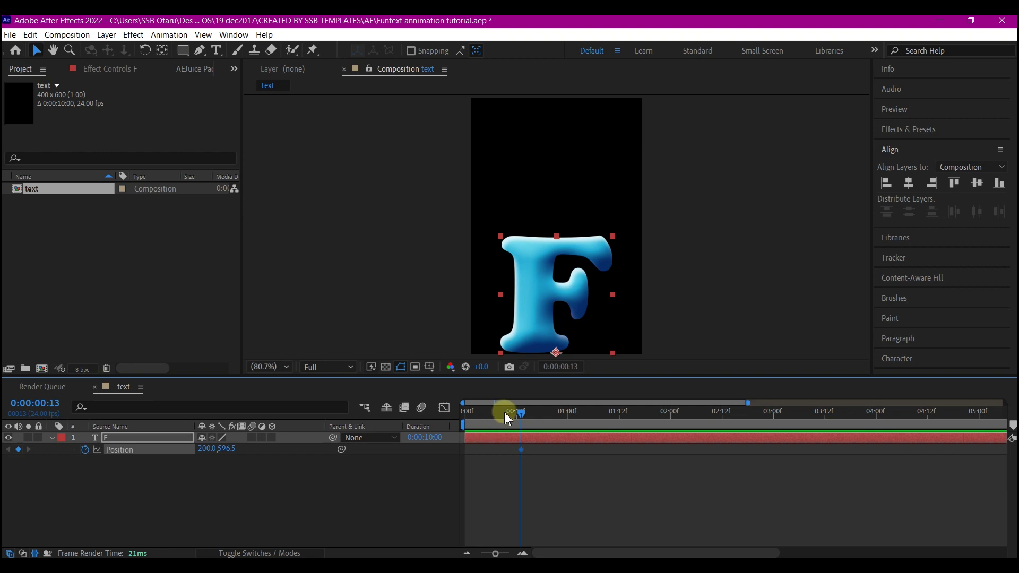
pyautogui.click(501, 412)
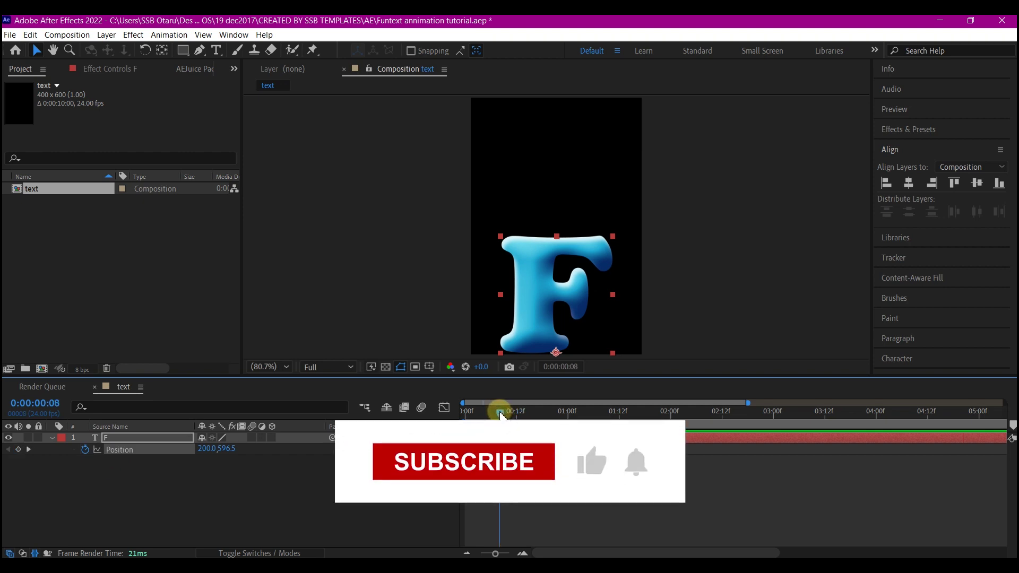
pyautogui.moveTo(501, 412); pyautogui.dragTo(504, 412)
pyautogui.moveTo(552, 346); pyautogui.dragTo(552, 234)
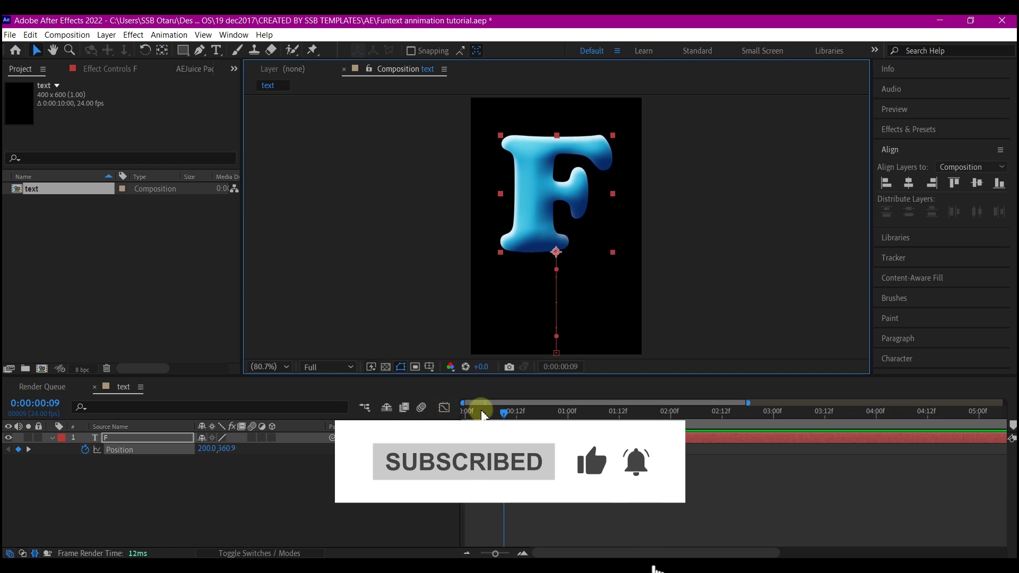
pyautogui.click(502, 413)
pyautogui.moveTo(504, 417); pyautogui.dragTo(411, 422)
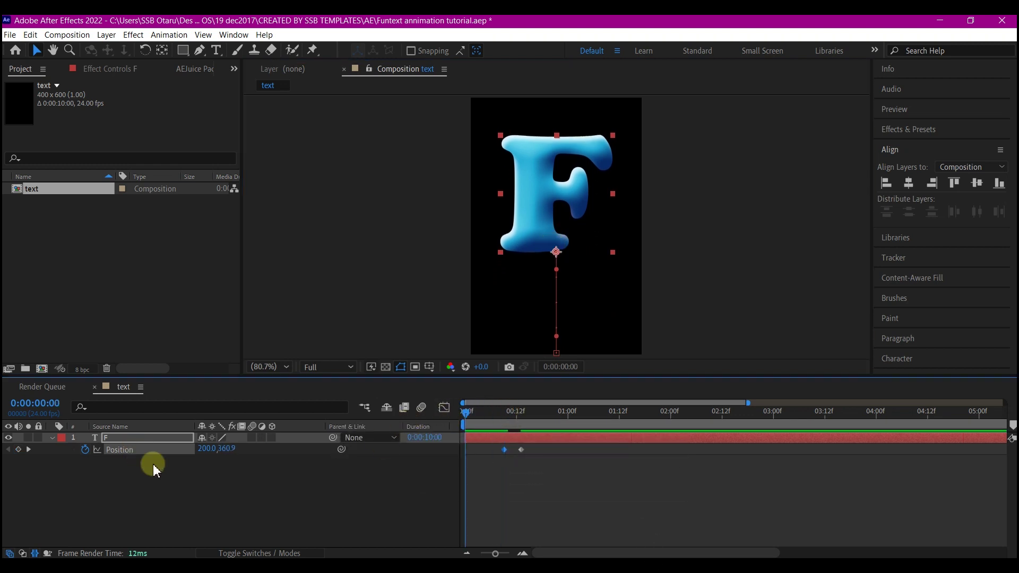
pyautogui.moveTo(230, 447); pyautogui.dragTo(623, 402)
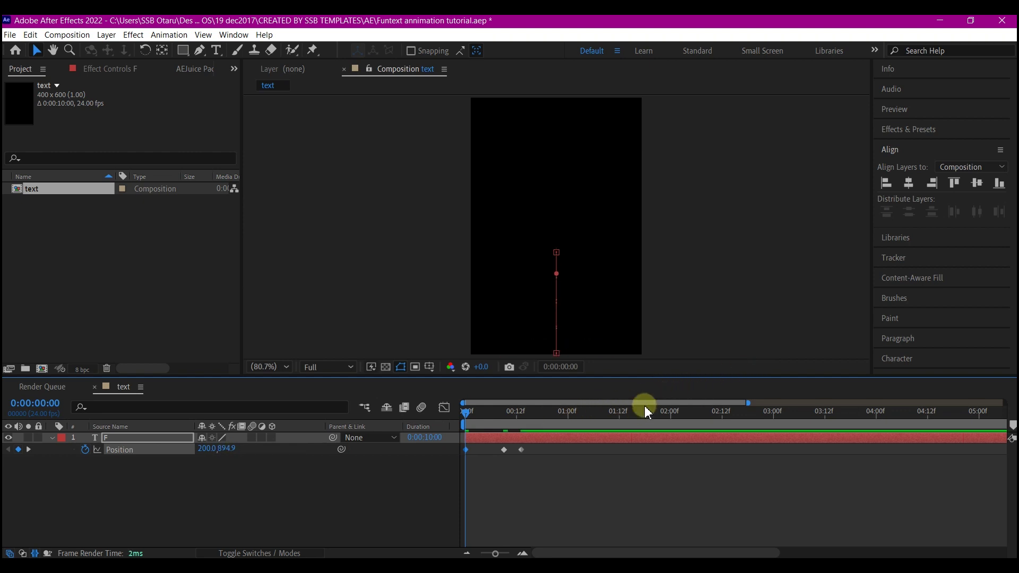
# - Apply Easy Ease to all three Position keyframes of the F
pyautogui.moveTo(545, 448); pyautogui.dragTo(409, 468)
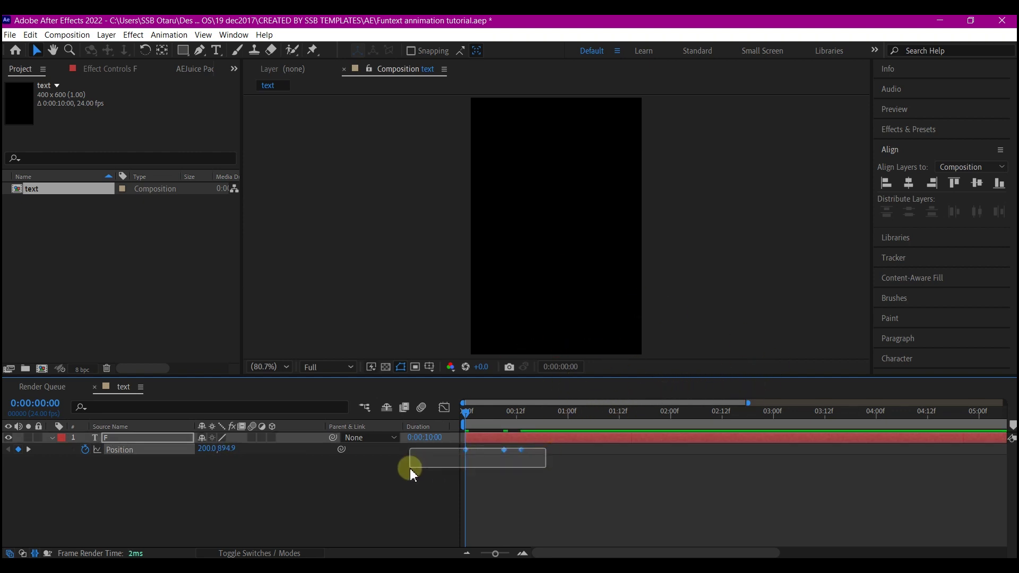
pyautogui.rightClick(520, 451)
pyautogui.moveTo(546, 443)
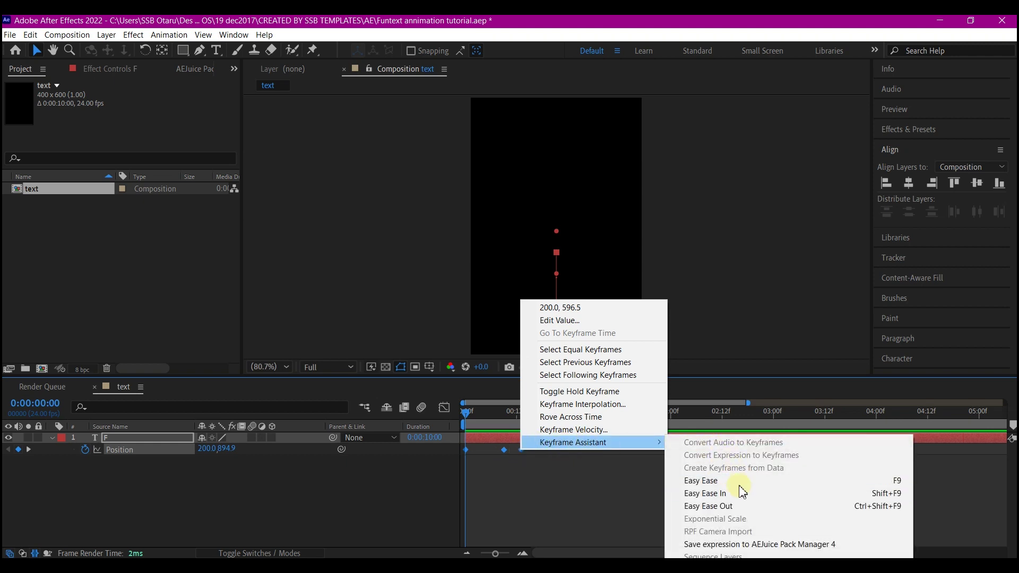
pyautogui.click(724, 481)
pyautogui.click(556, 457)
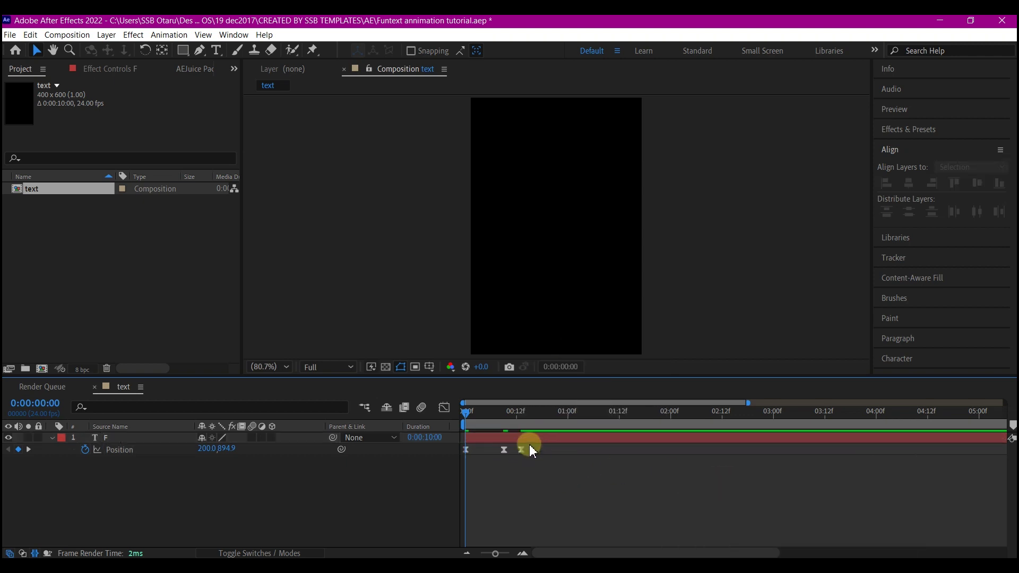
# - Sharpen the Position speed curve in the Graph Editor and preview the bounce
pyautogui.click(521, 449)
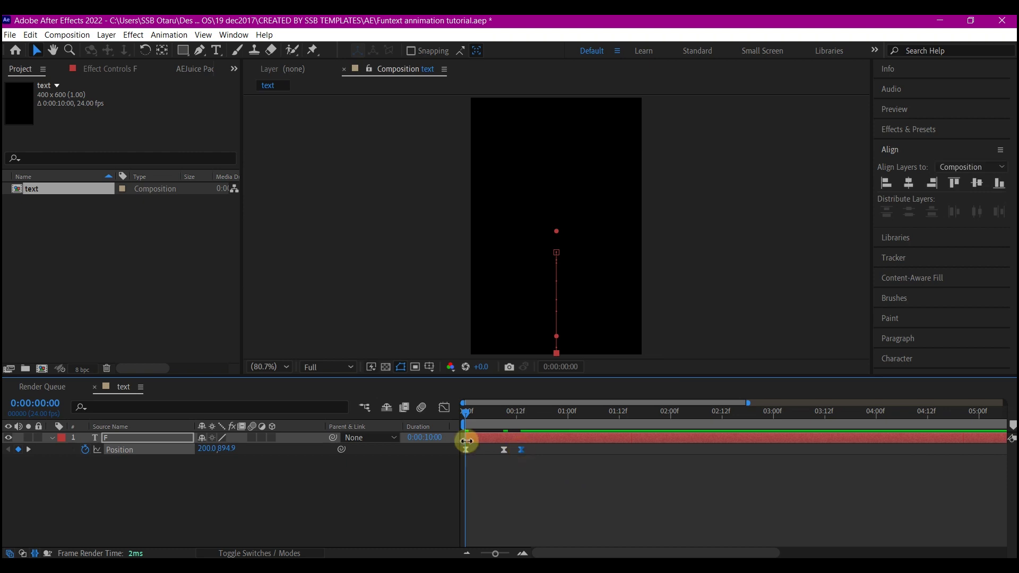
pyautogui.click(444, 407)
pyautogui.moveTo(500, 518); pyautogui.dragTo(455, 523)
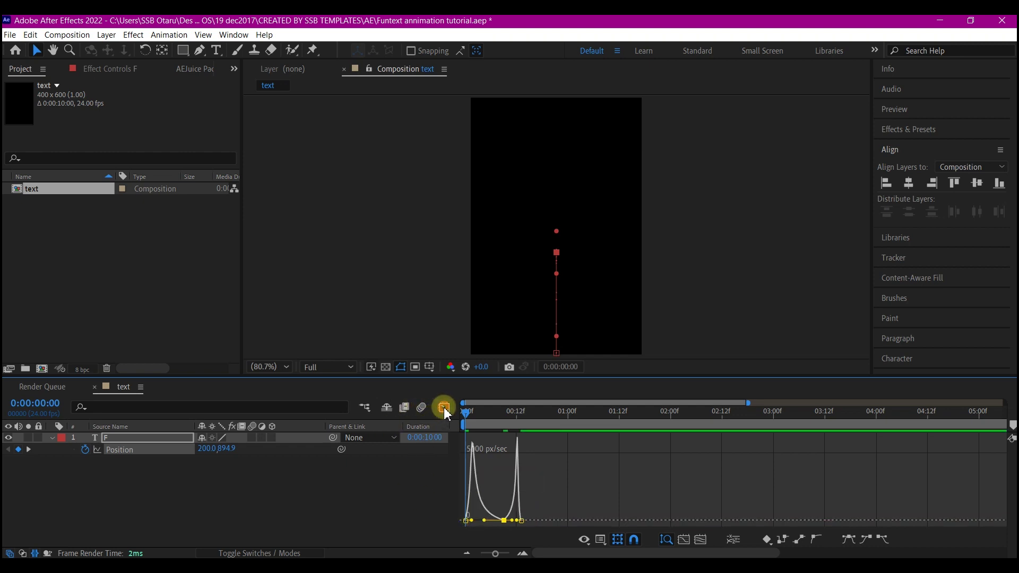
pyautogui.click(444, 407)
pyautogui.click(468, 408)
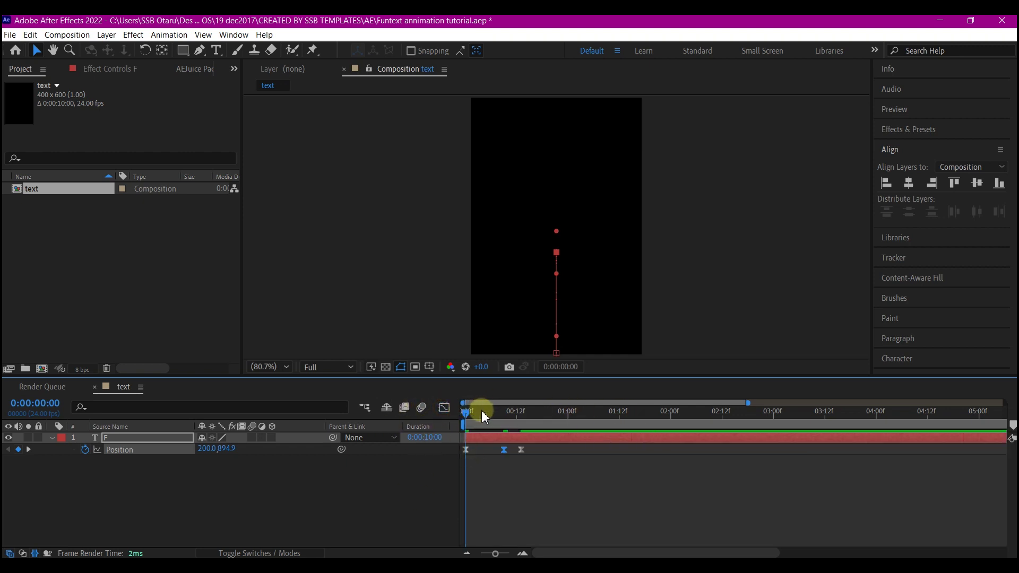
pyautogui.press('space')
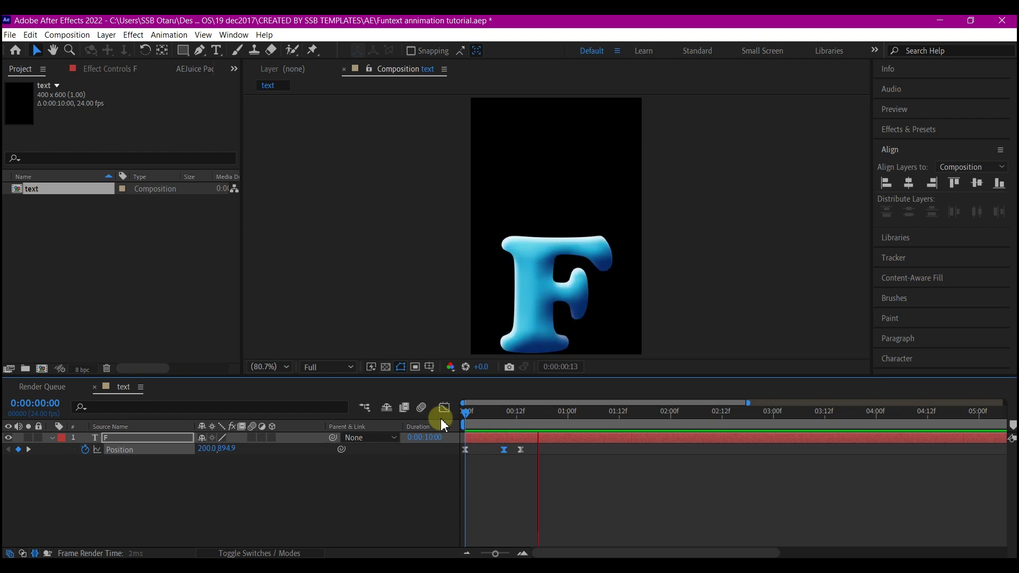
# - Set a starting Scale keyframe on the F at frame 0
pyautogui.press('space')
pyautogui.press('Home')
pyautogui.click(499, 438)
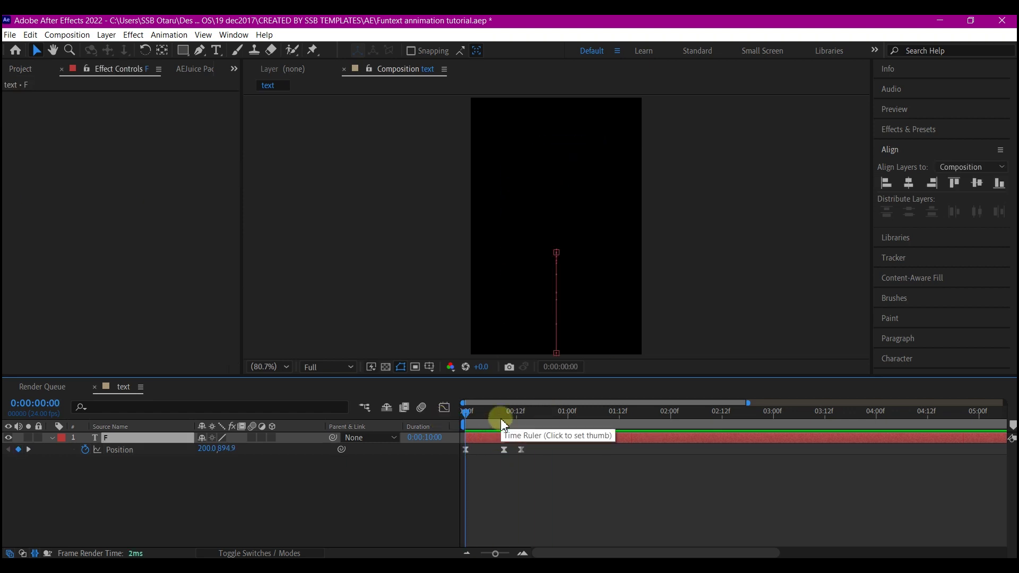
pyautogui.hotkey('shift', 's')
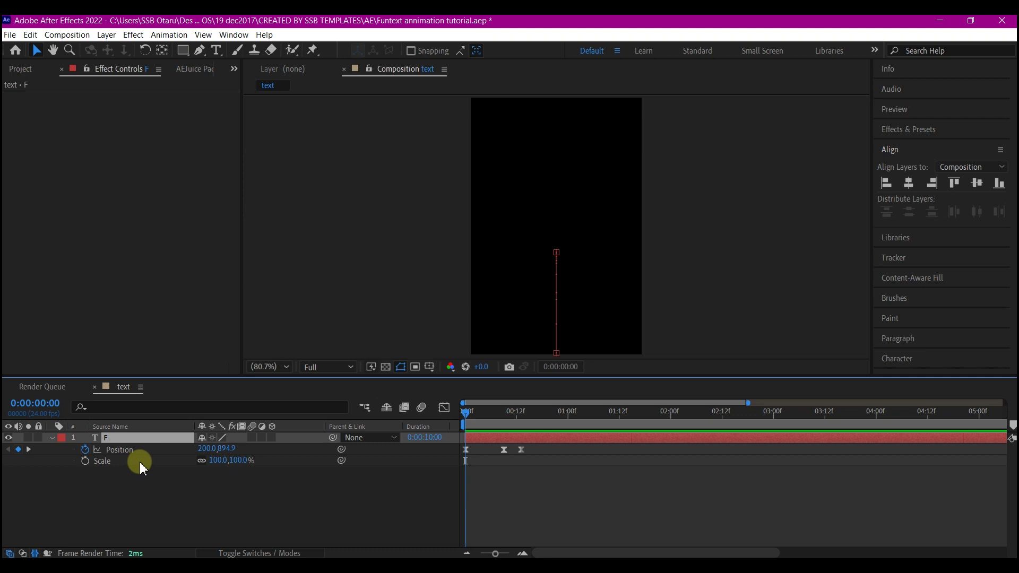
pyautogui.click(85, 461)
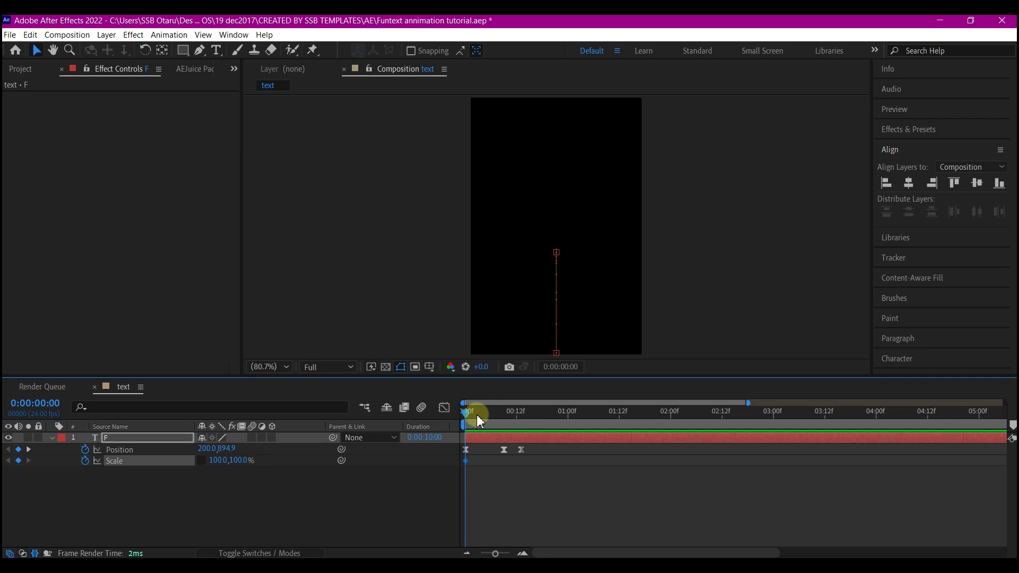
# - Keyframe the F's height at 122% on 9f, 83% on 13f, and 120% on 17f
pyautogui.moveTo(476, 414); pyautogui.dragTo(505, 411)
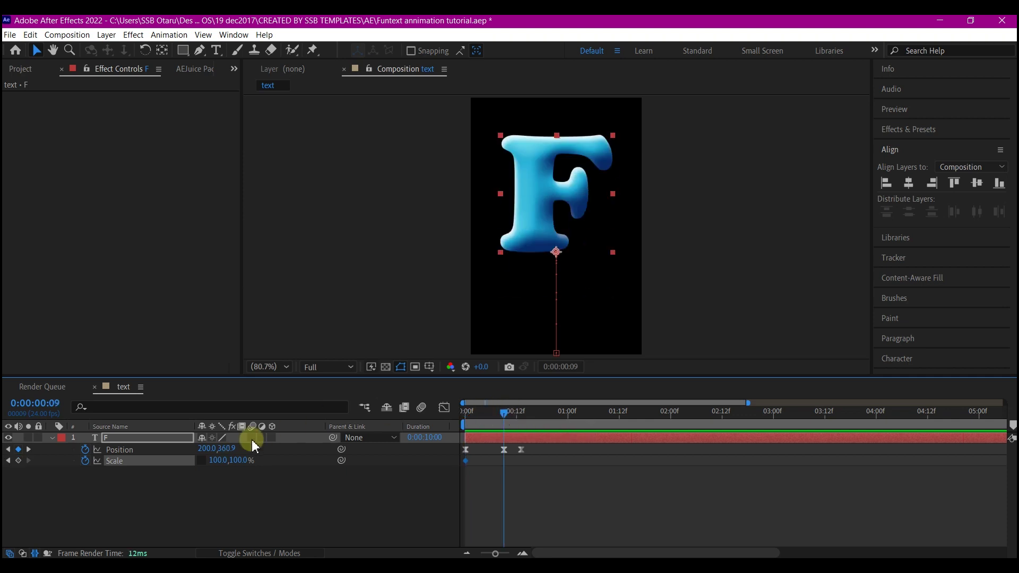
pyautogui.moveTo(242, 466)
pyautogui.mouseDown()
pyautogui.moveTo(220, 460)
pyautogui.moveTo(254, 458)
pyautogui.mouseUp()
pyautogui.moveTo(493, 418); pyautogui.dragTo(525, 420)
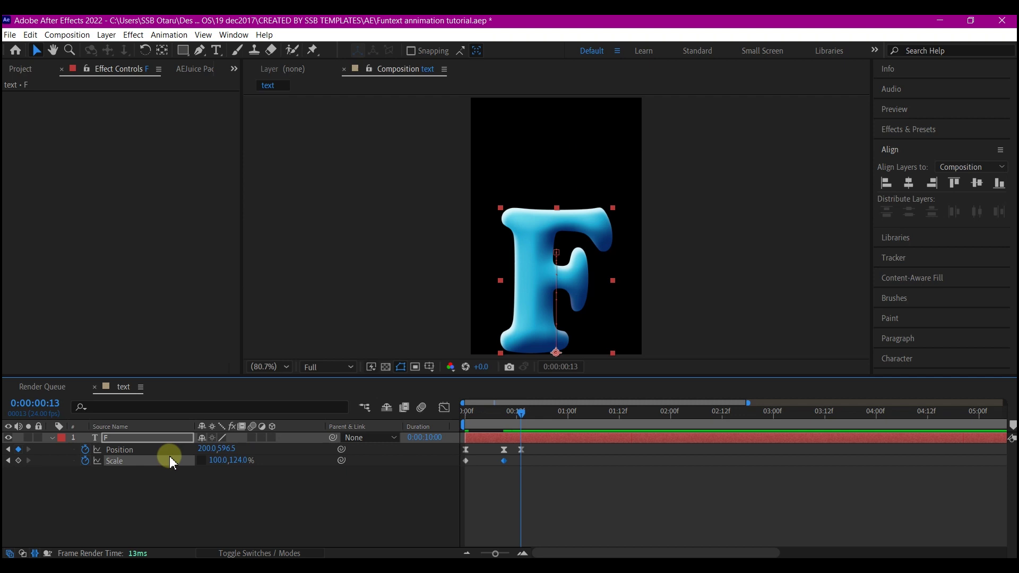
pyautogui.moveTo(238, 464)
pyautogui.mouseDown()
pyautogui.moveTo(241, 456)
pyautogui.moveTo(210, 463)
pyautogui.moveTo(252, 460)
pyautogui.mouseUp()
pyautogui.click(537, 412)
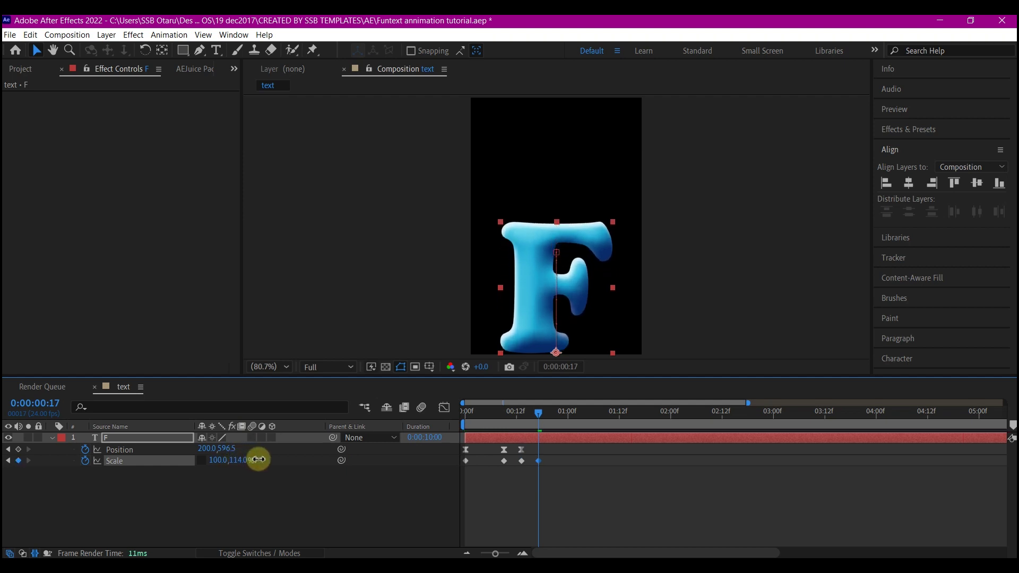
pyautogui.moveTo(258, 460); pyautogui.dragTo(260, 458)
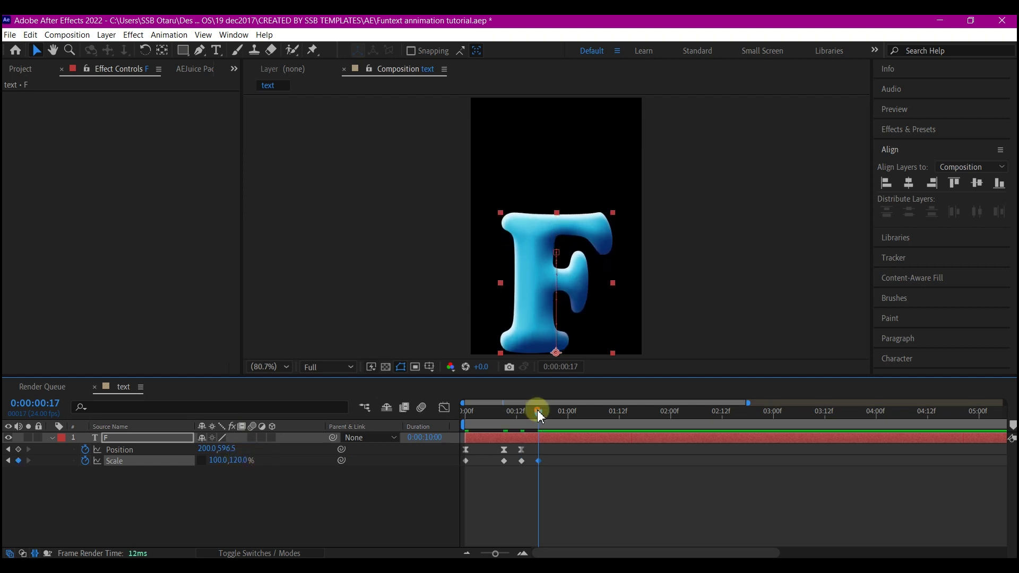
pyautogui.moveTo(539, 415); pyautogui.dragTo(559, 413)
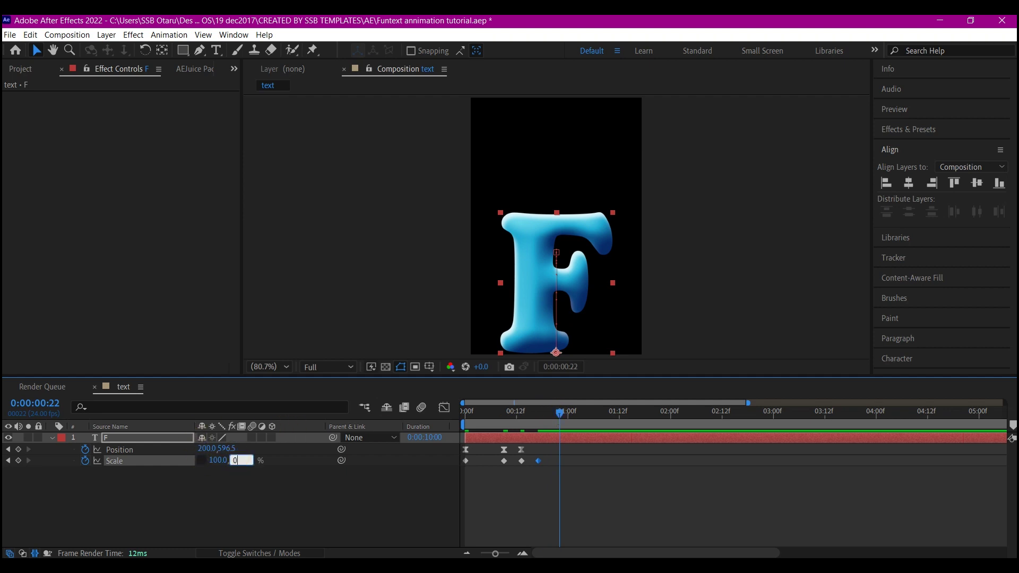
# - Return the scale to 100% at frame 22 and Easy Ease all five Scale keyframes
pyautogui.press('Return')
pyautogui.moveTo(584, 455); pyautogui.dragTo(428, 476)
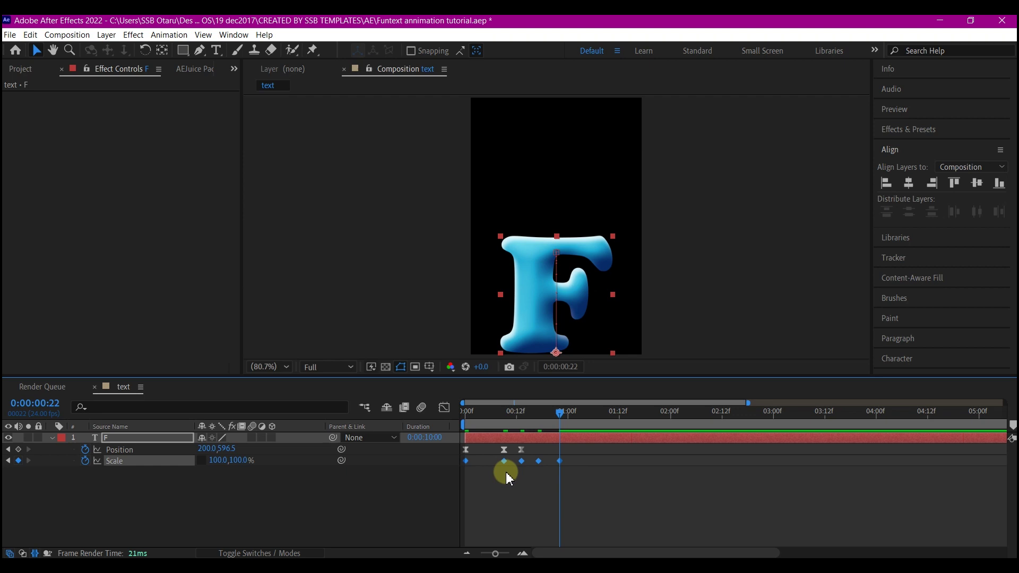
pyautogui.press('F9')
# - End the work area at 2 seconds and preview the bounce animation
pyautogui.moveTo(481, 413); pyautogui.dragTo(440, 425)
pyautogui.press('space')
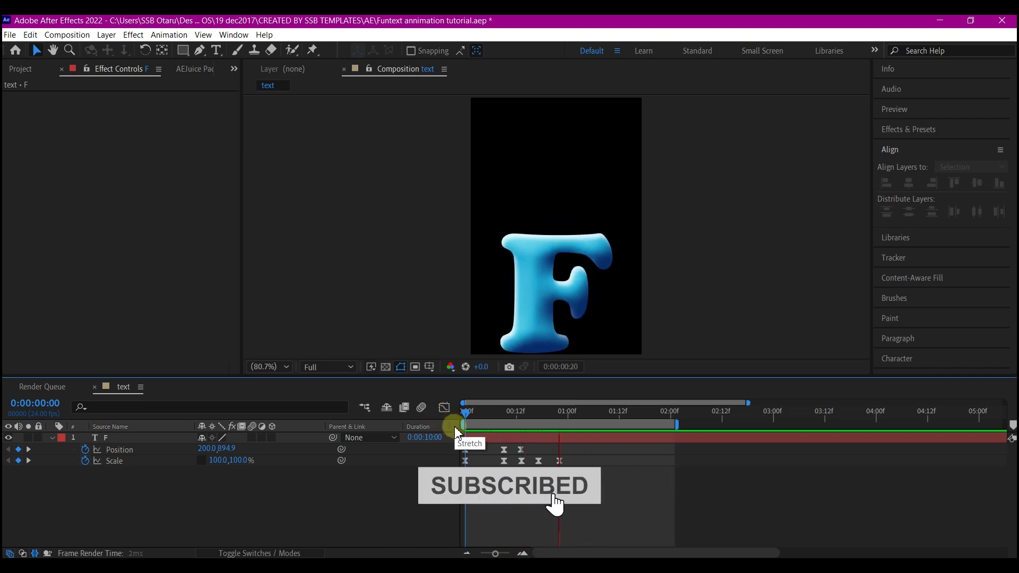
pyautogui.click(505, 455)
pyautogui.click(559, 460)
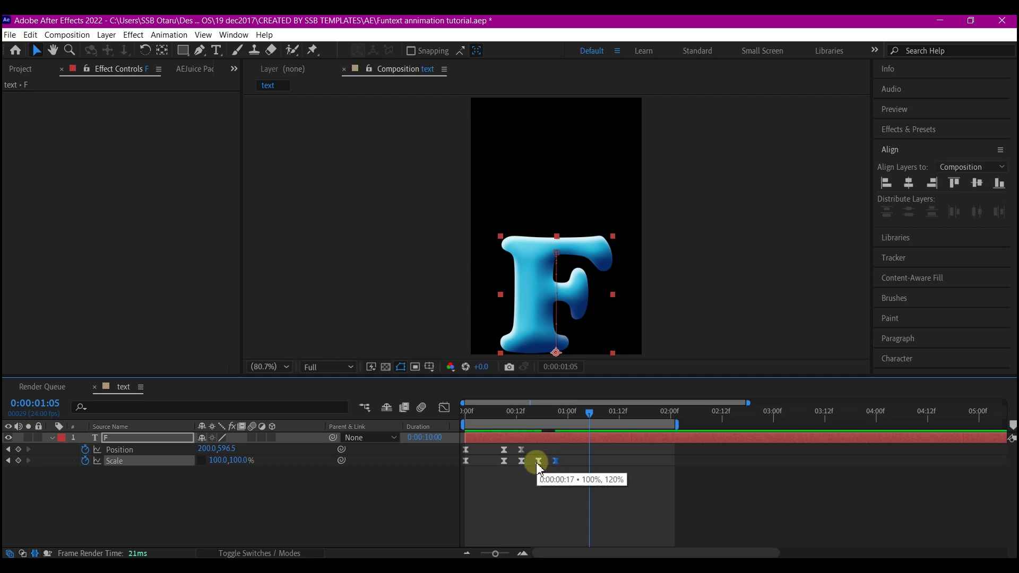
pyautogui.moveTo(511, 413); pyautogui.dragTo(447, 422)
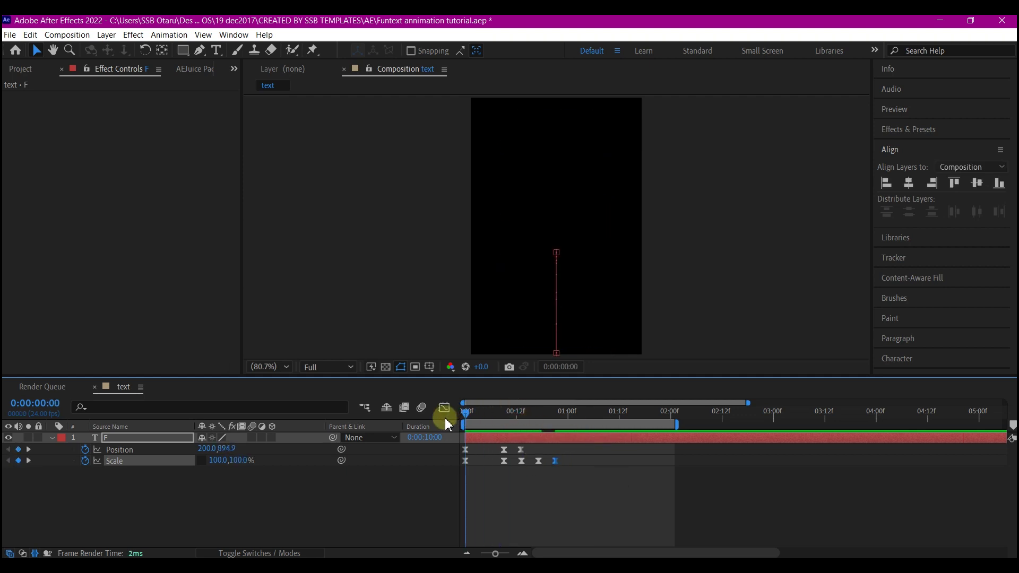
pyautogui.press('space')
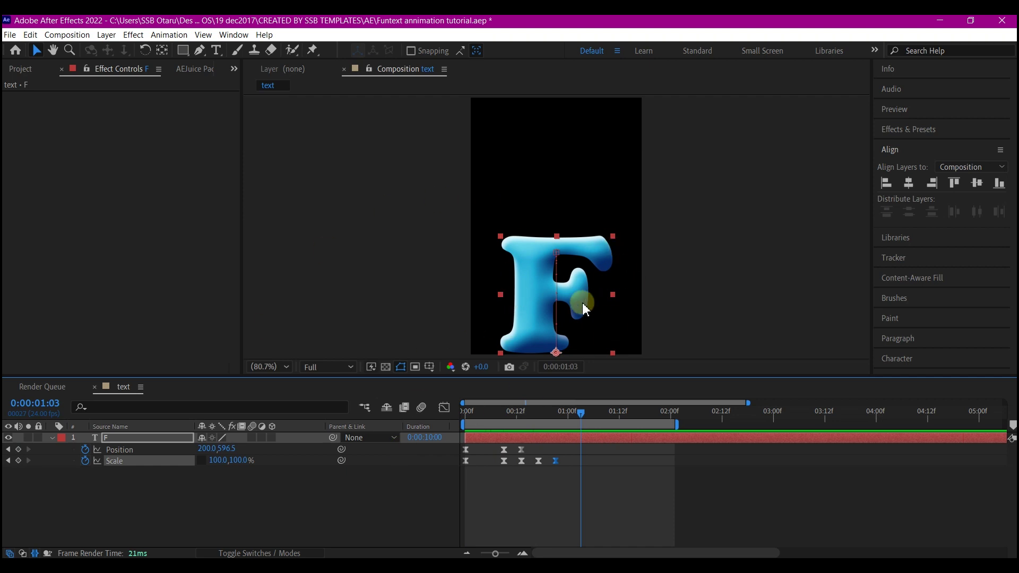
pyautogui.click(626, 442)
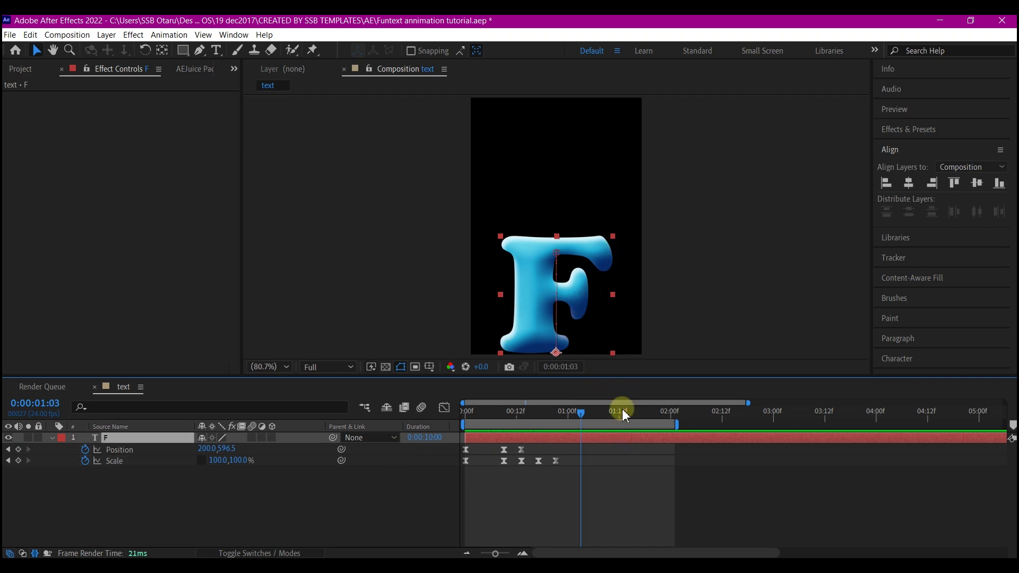
# - Apply a Warp effect to the F with Bulge style on the Vertical axis
pyautogui.hotkey('ctrl', 'space')
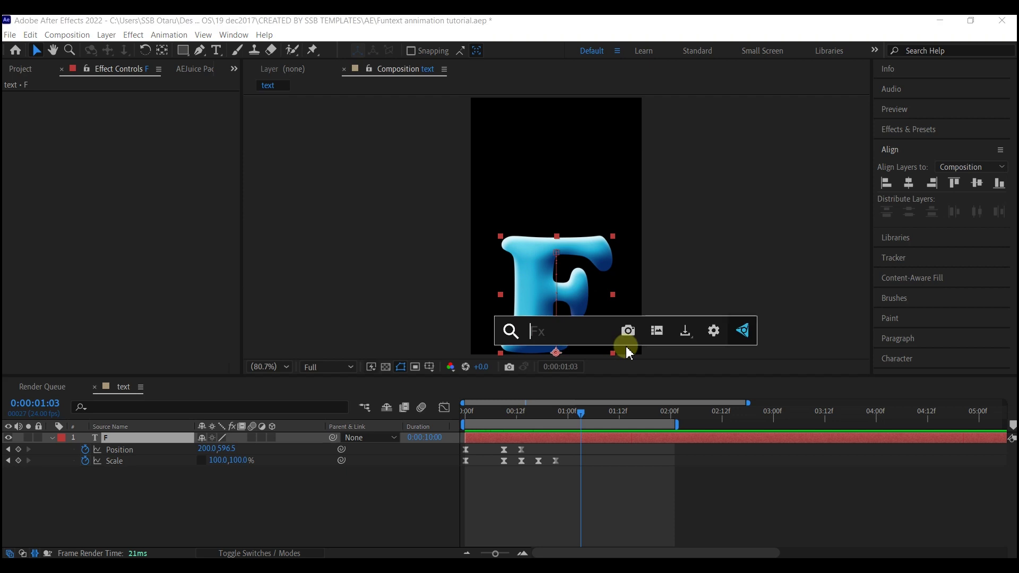
pyautogui.write('warp')
pyautogui.click(546, 366)
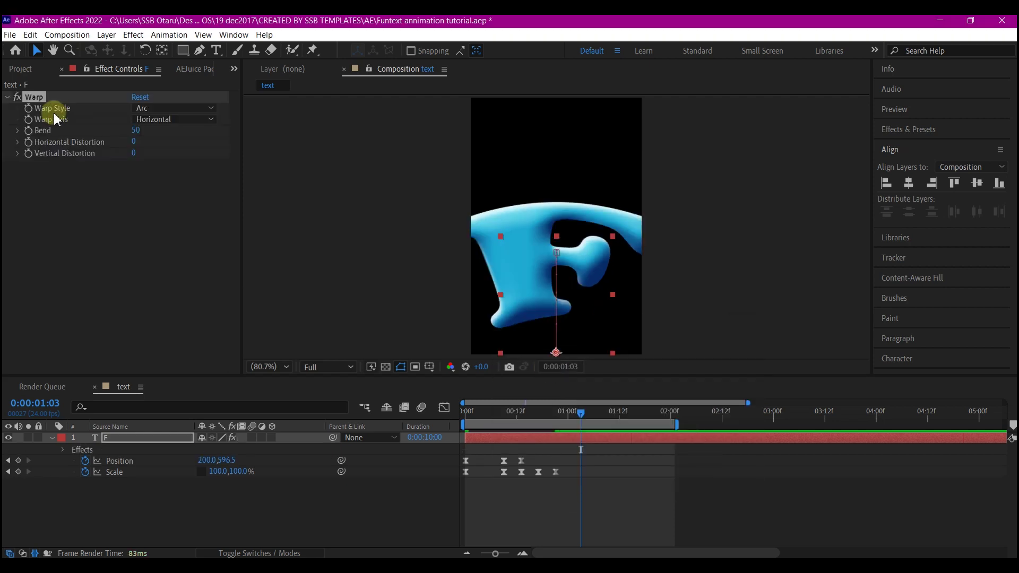
pyautogui.click(162, 110)
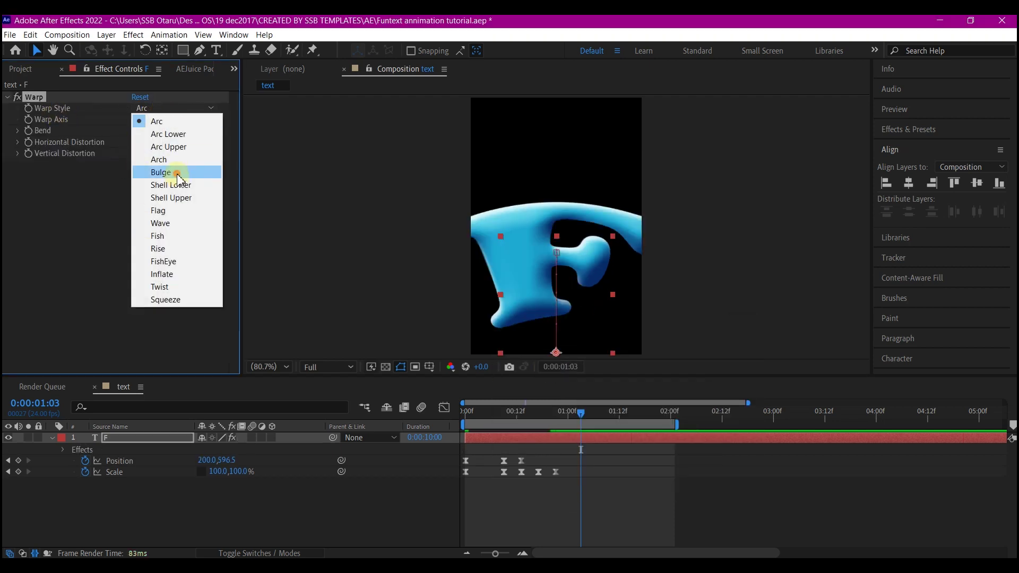
pyautogui.click(178, 178)
pyautogui.click(157, 120)
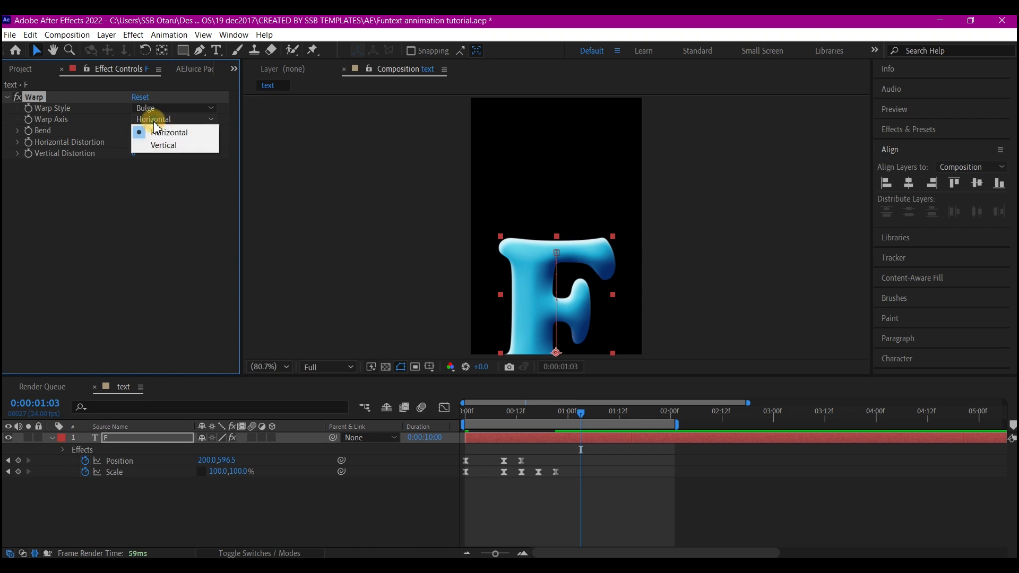
pyautogui.click(165, 145)
pyautogui.click(448, 424)
pyautogui.press('Home')
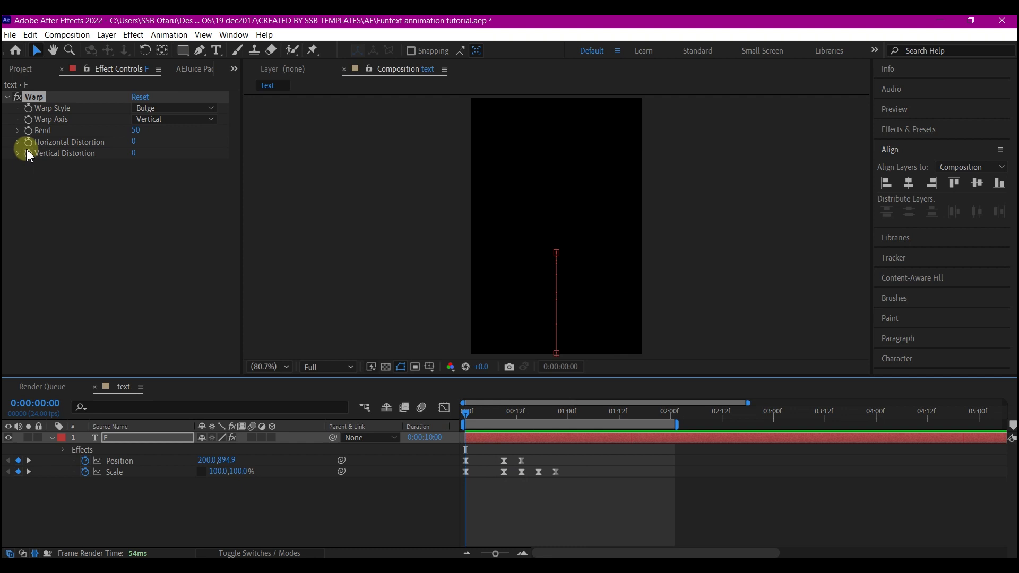
# - Keyframe the F's Warp Bend: pinch it lower at frame 9, bulge it at frame 13, 0 at frame 21
pyautogui.click(30, 132)
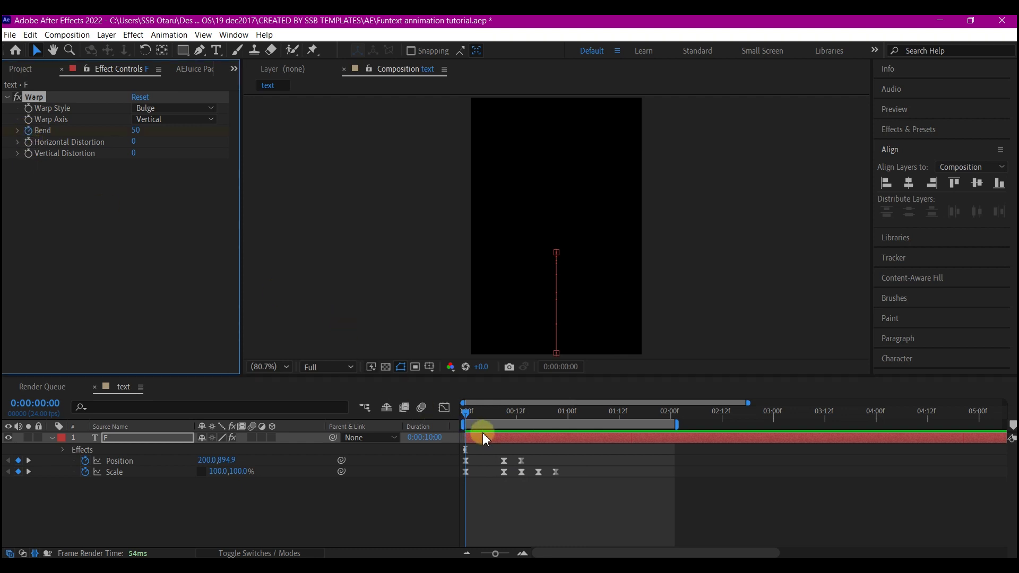
pyautogui.moveTo(471, 419); pyautogui.dragTo(508, 414)
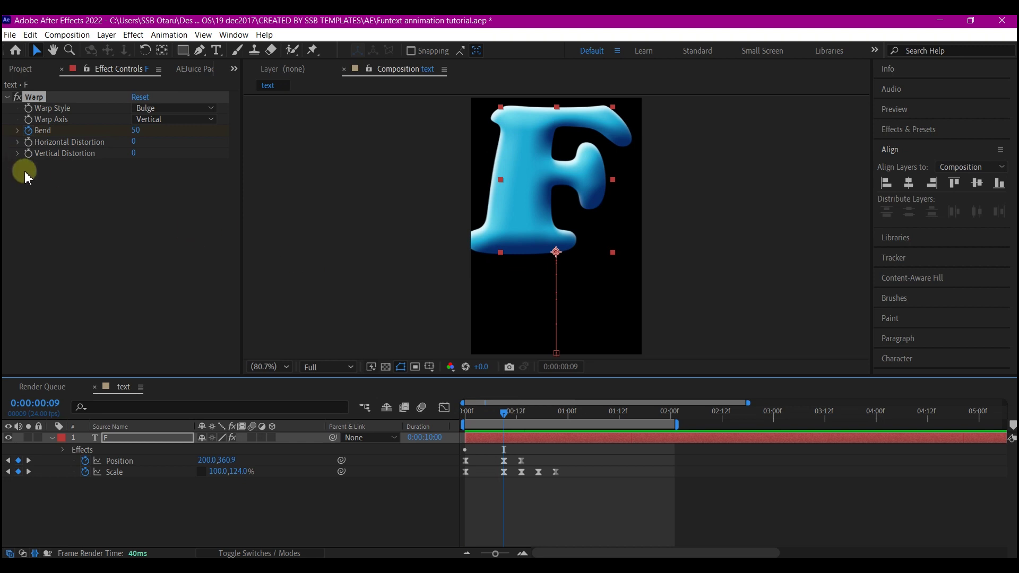
pyautogui.moveTo(137, 130); pyautogui.dragTo(100, 142)
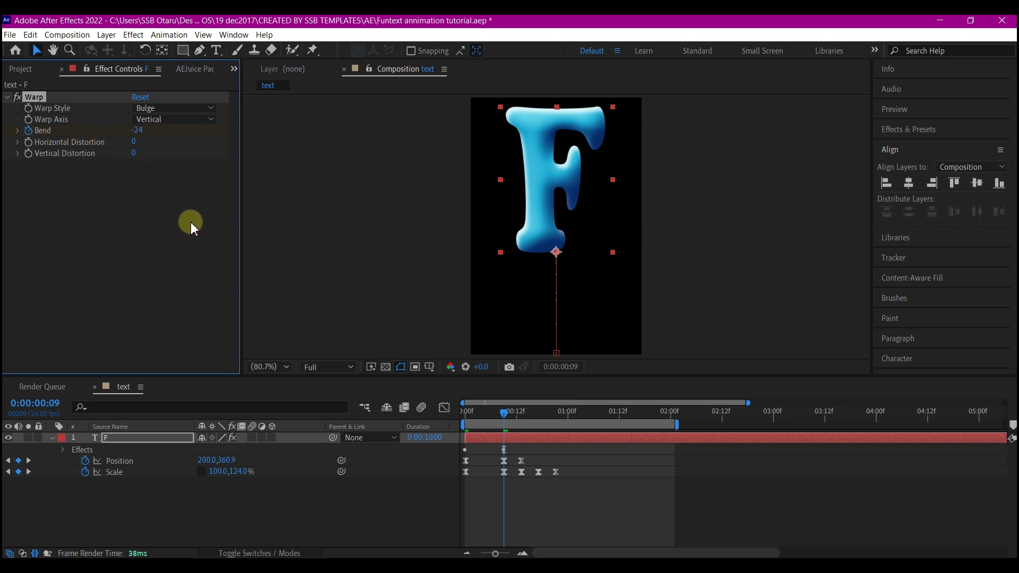
pyautogui.moveTo(505, 418); pyautogui.dragTo(523, 419)
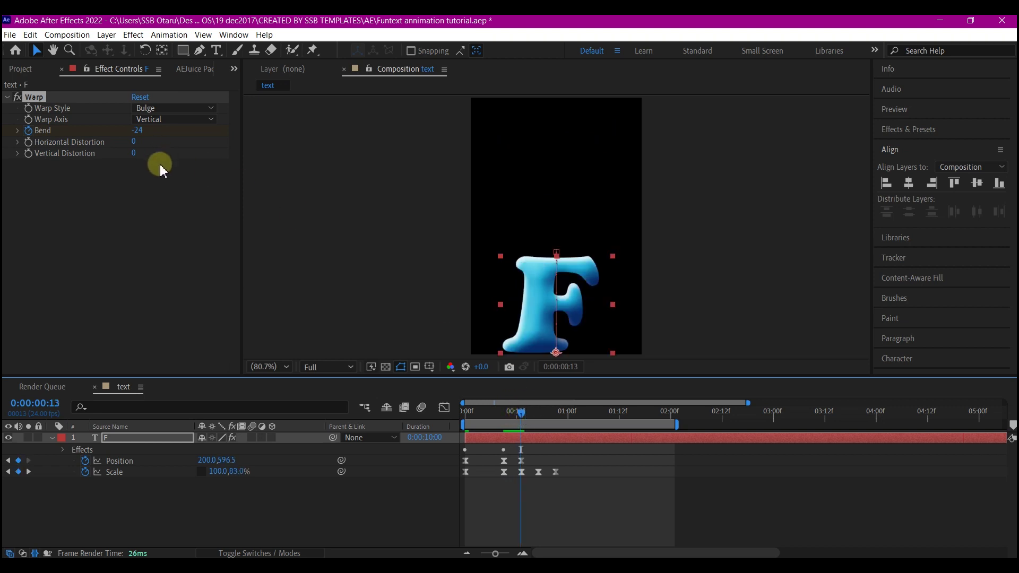
pyautogui.click(139, 130)
pyautogui.moveTo(142, 135); pyautogui.dragTo(136, 128)
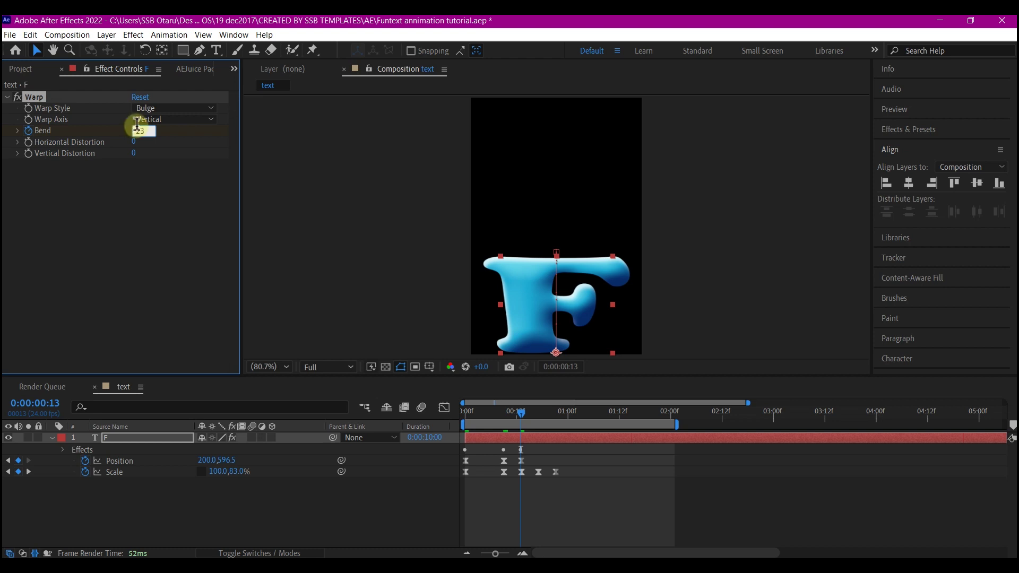
pyautogui.click(555, 414)
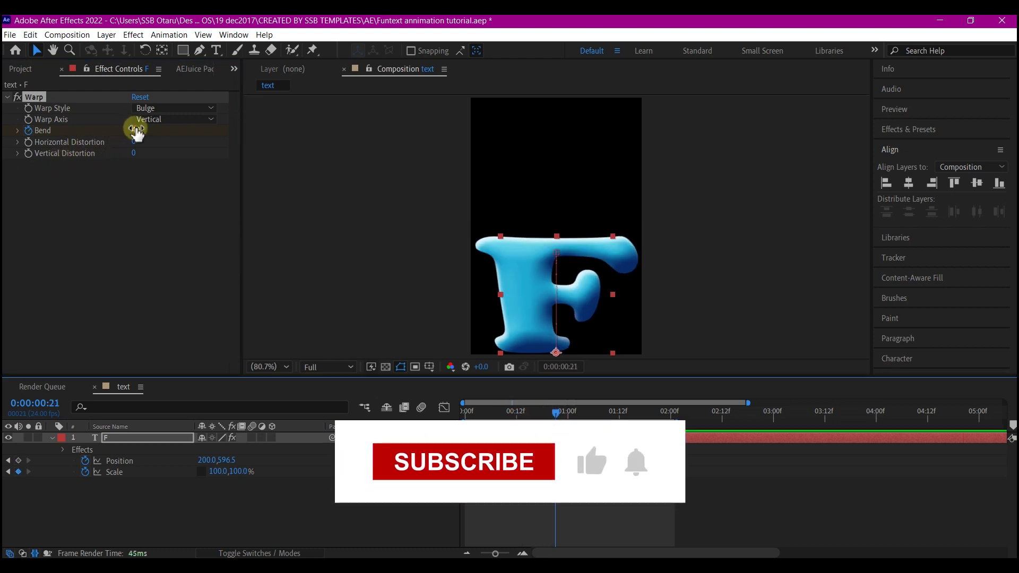
pyautogui.click(135, 129)
pyautogui.write('0')
pyautogui.press('Return')
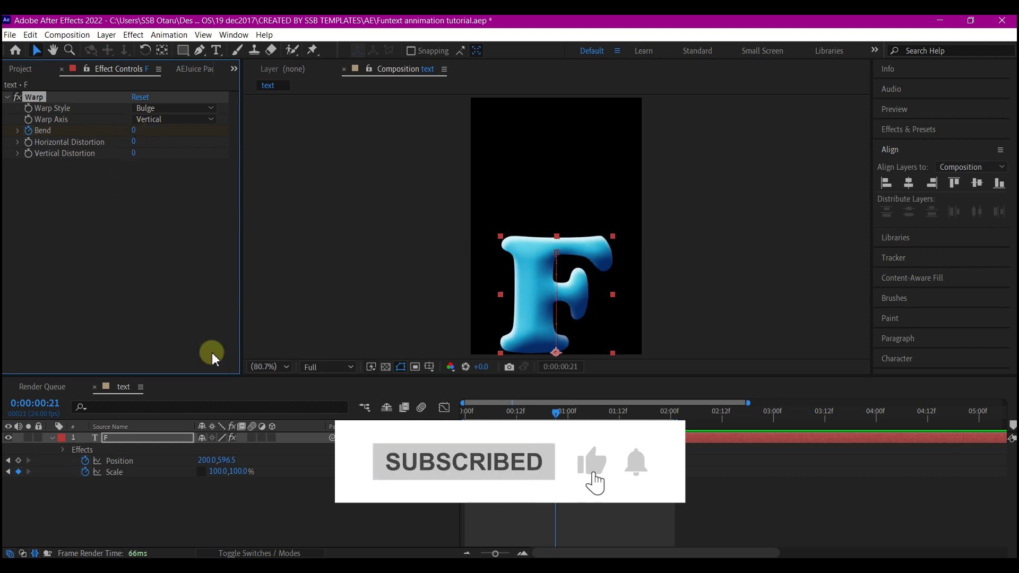
# - Show the Bend keyframes with U and preview the bulging bounce
pyautogui.press('u')
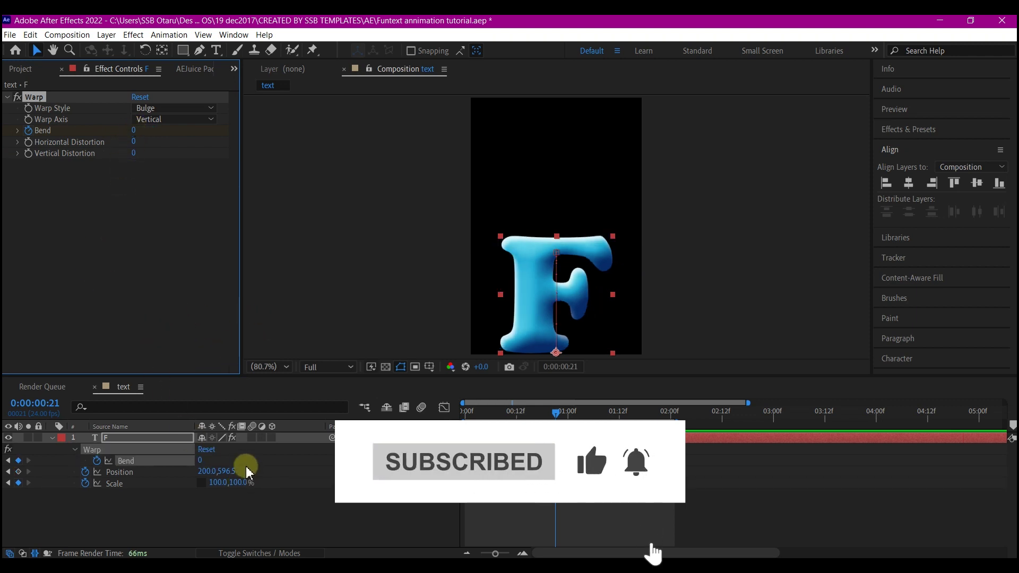
pyautogui.click(465, 427)
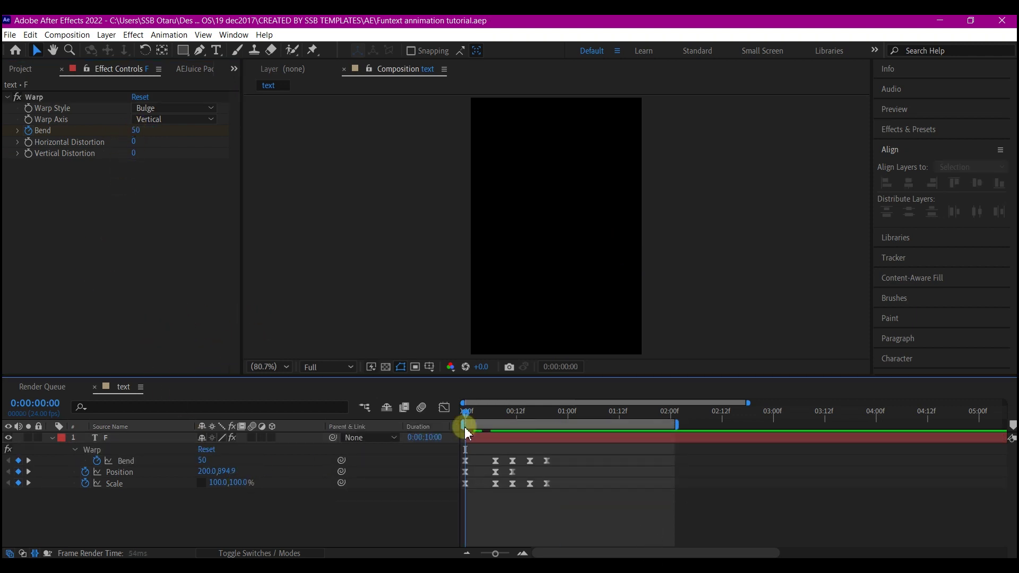
pyautogui.press('space')
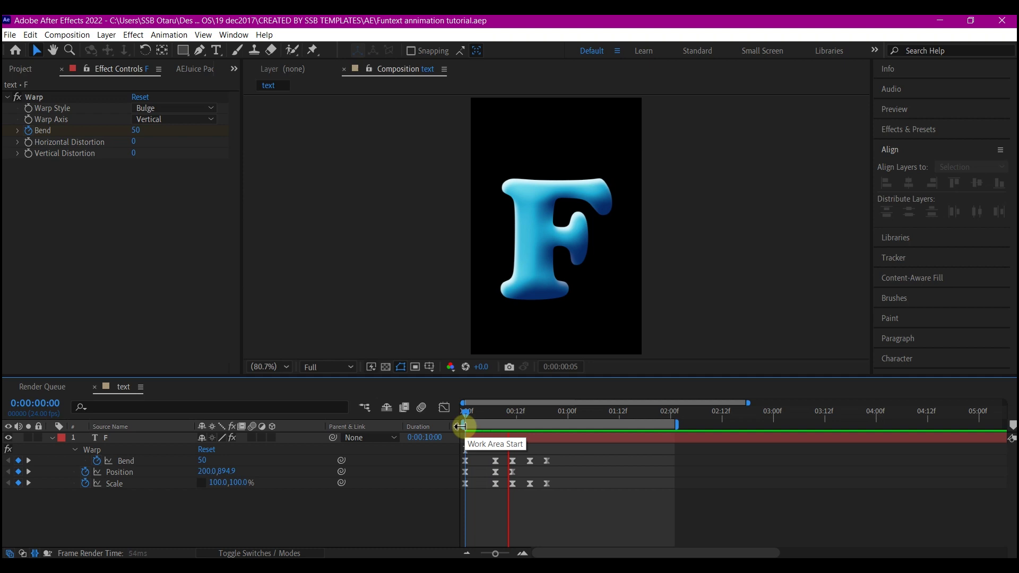
pyautogui.click(535, 459)
pyautogui.click(541, 411)
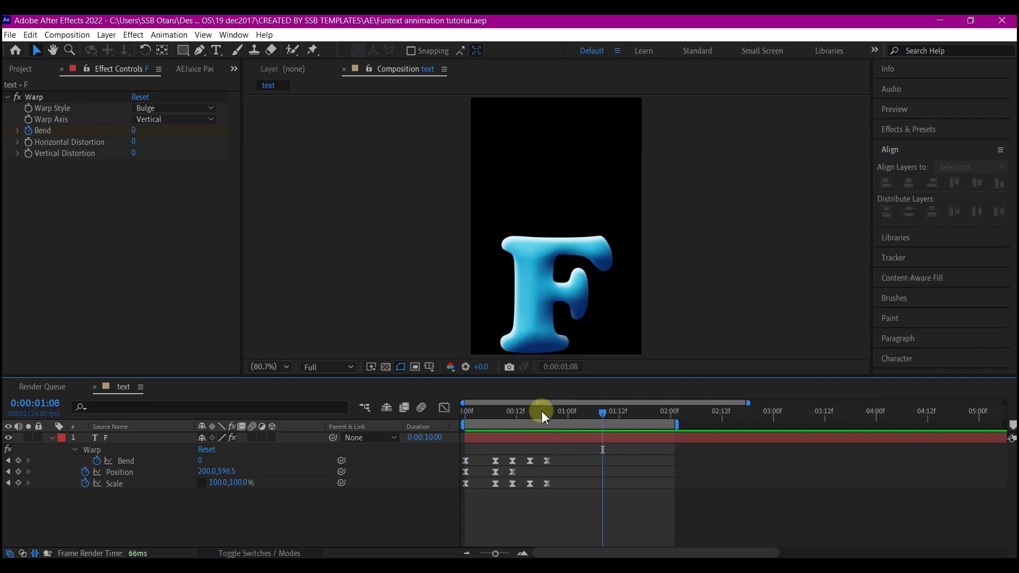
pyautogui.moveTo(565, 412); pyautogui.dragTo(581, 412)
# - Apply the CC Bend It effect to the F layer via an effect search for 'cc ben'
pyautogui.click(574, 352)
pyautogui.hotkey('ctrl', 'space')
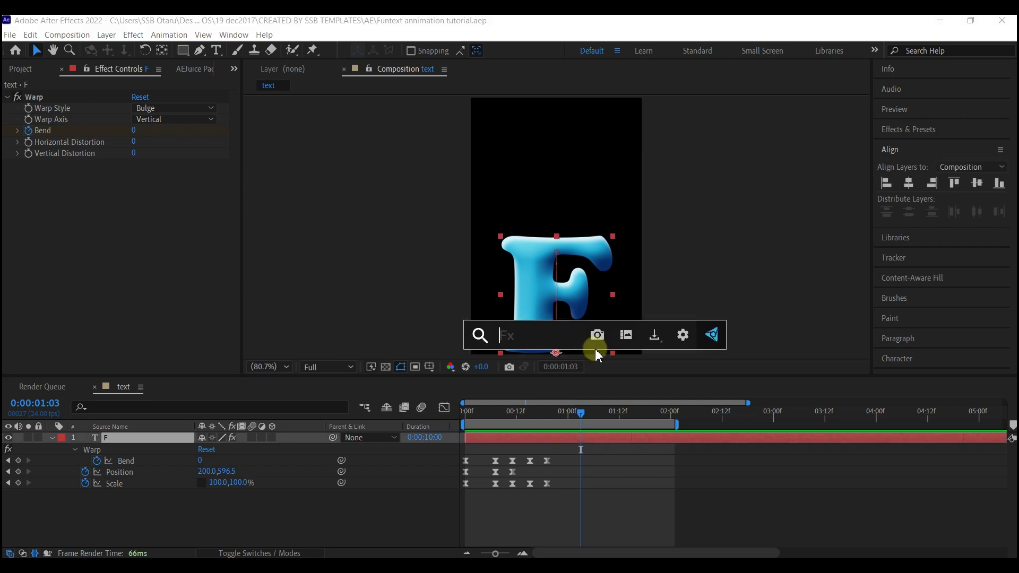
pyautogui.write('cc ben')
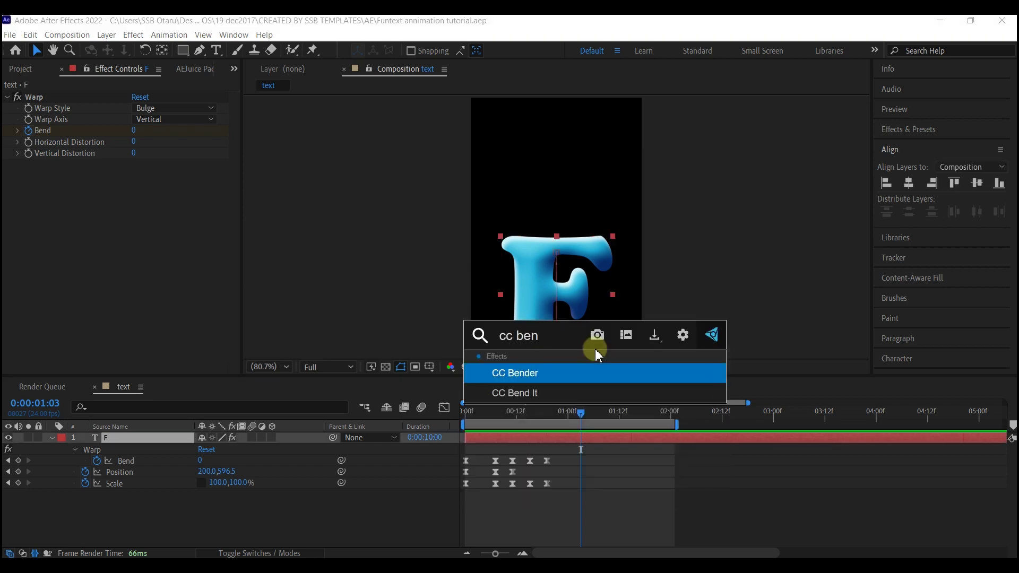
pyautogui.click(511, 395)
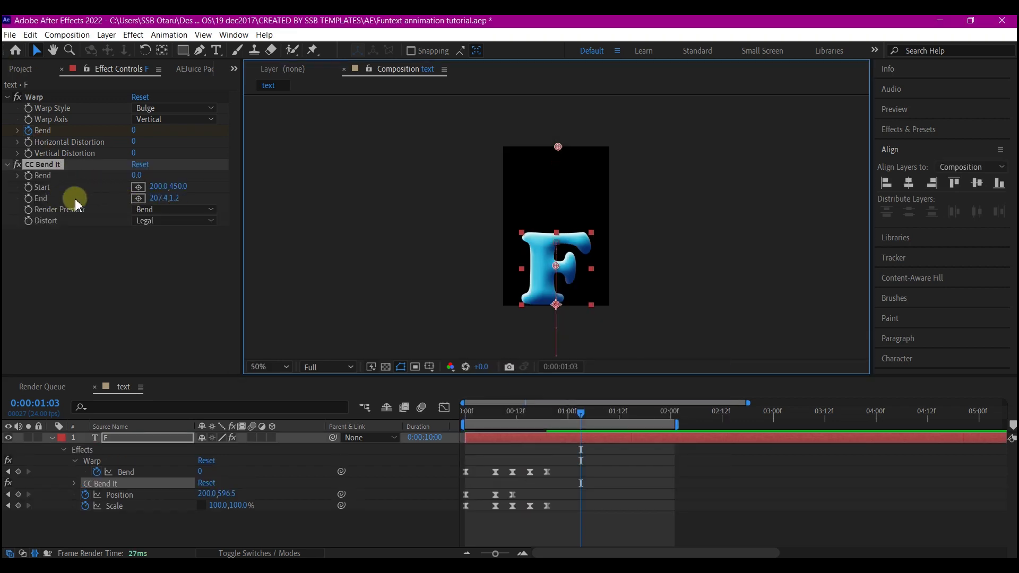
# - Place CC Bend It's Start and End points at the F's base and top, spanning its height
pyautogui.click(138, 199)
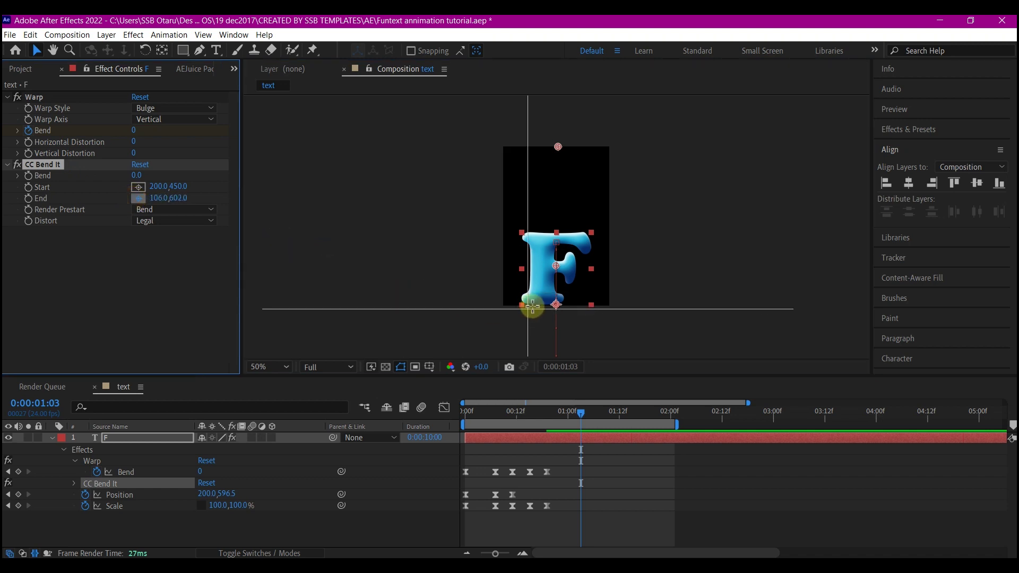
pyautogui.click(549, 305)
pyautogui.click(555, 302)
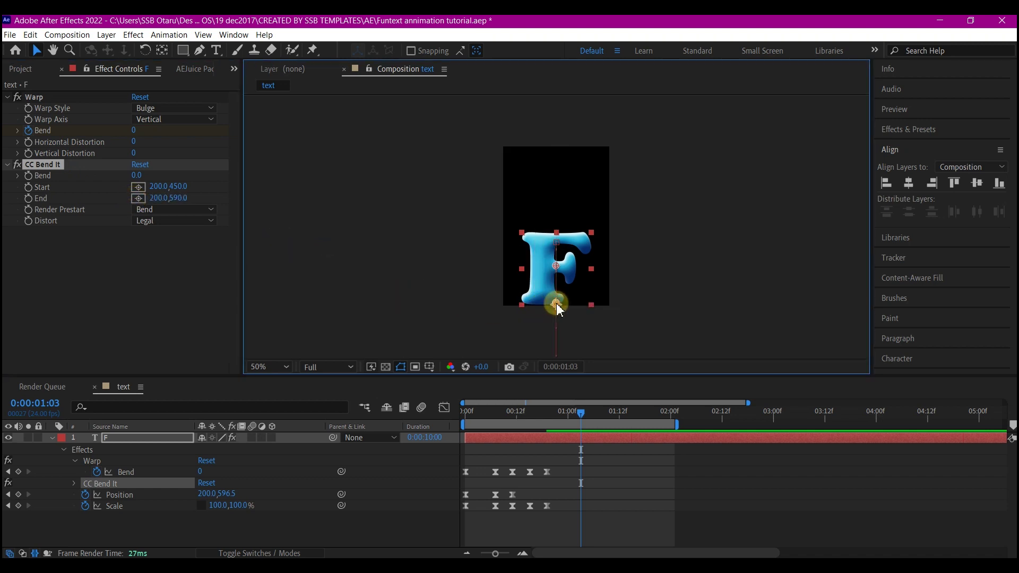
pyautogui.click(138, 187)
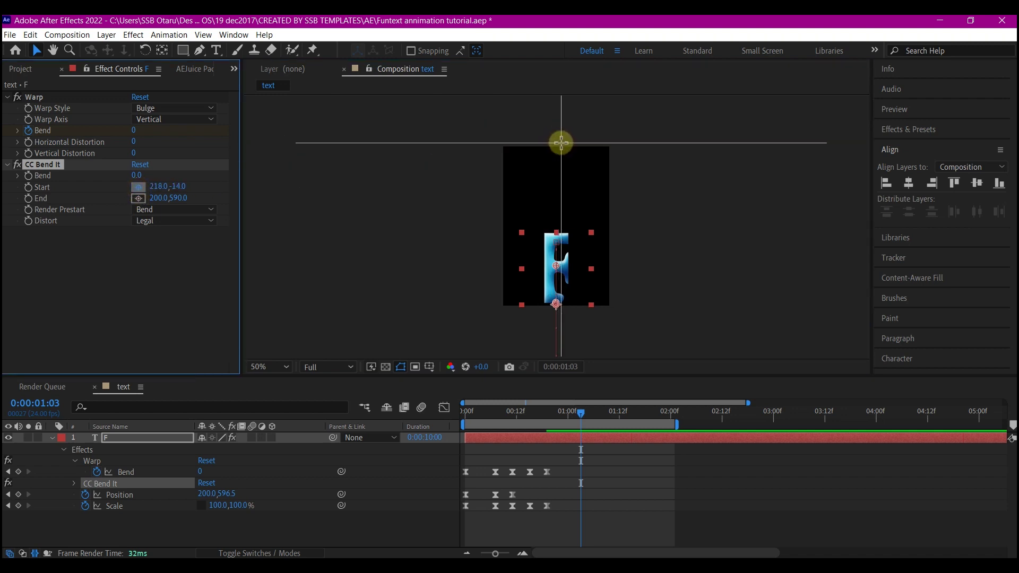
pyautogui.click(561, 142)
# - Keyframe CC Bend It's Bend to lean the F left at frame 7, then the opposite way at frame 11
pyautogui.click(516, 413)
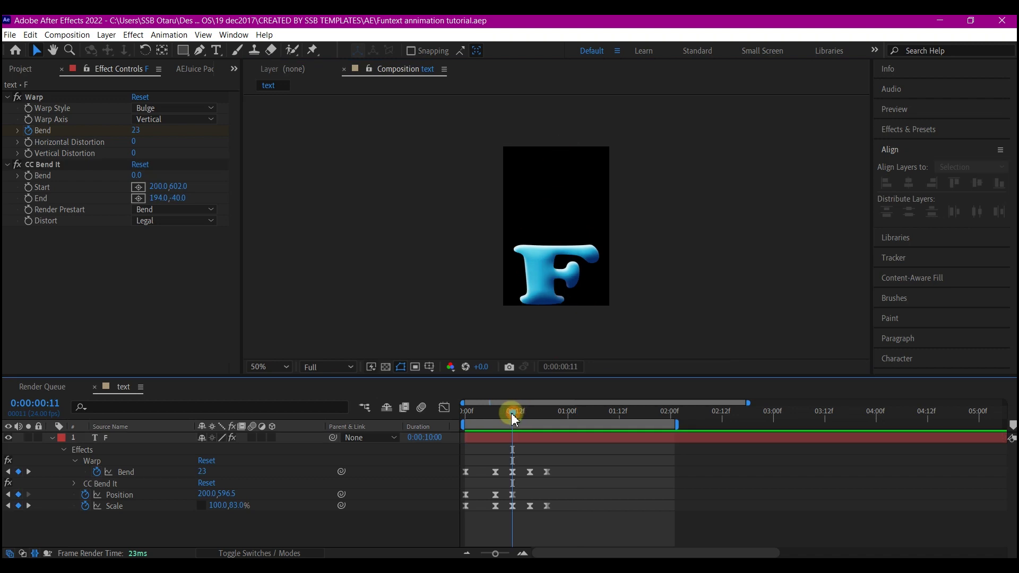
pyautogui.moveTo(513, 420); pyautogui.dragTo(451, 427)
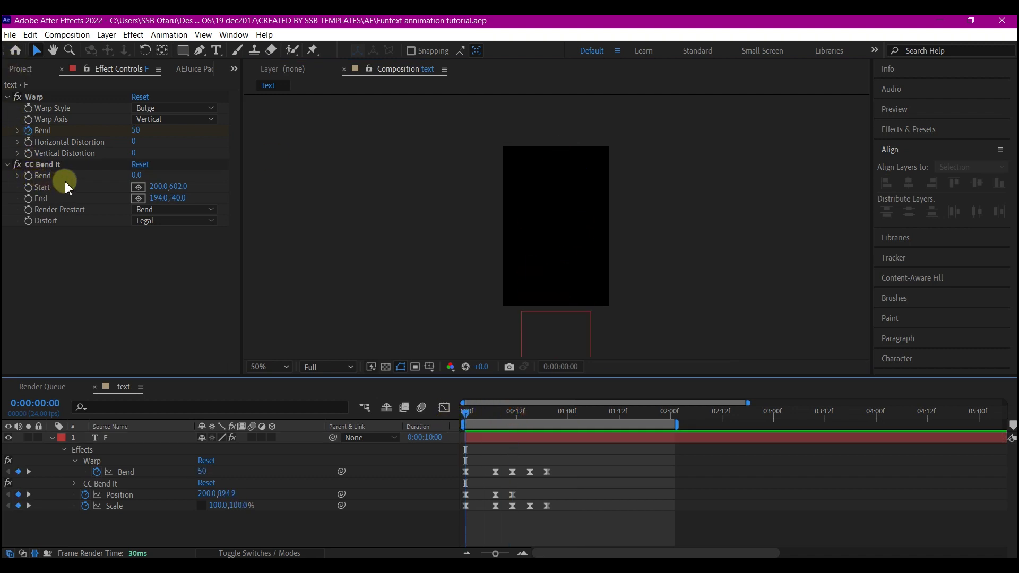
pyautogui.click(33, 165)
pyautogui.moveTo(472, 421); pyautogui.dragTo(498, 420)
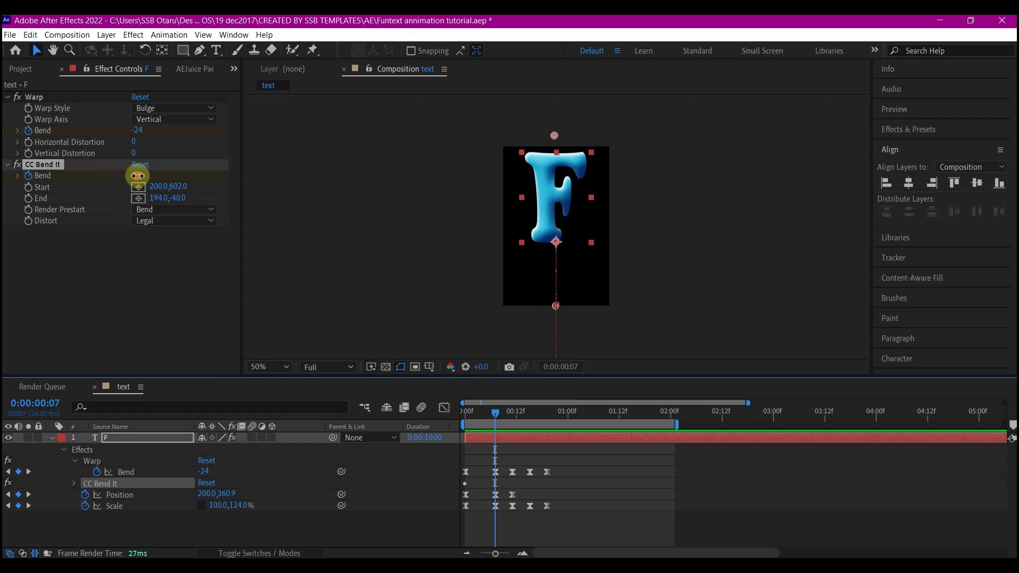
pyautogui.moveTo(138, 176); pyautogui.dragTo(139, 183)
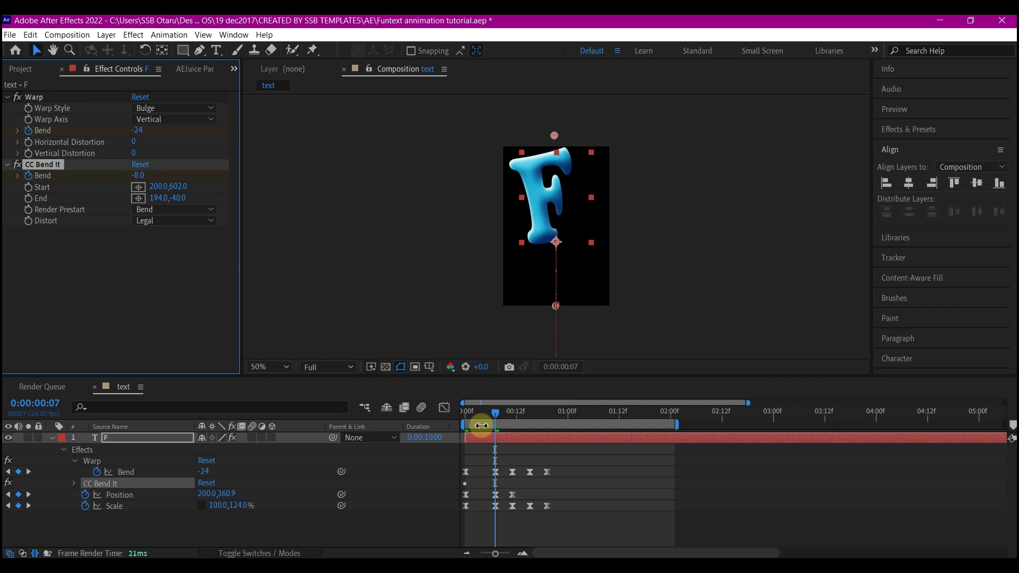
pyautogui.moveTo(494, 418); pyautogui.dragTo(512, 416)
pyautogui.click(158, 162)
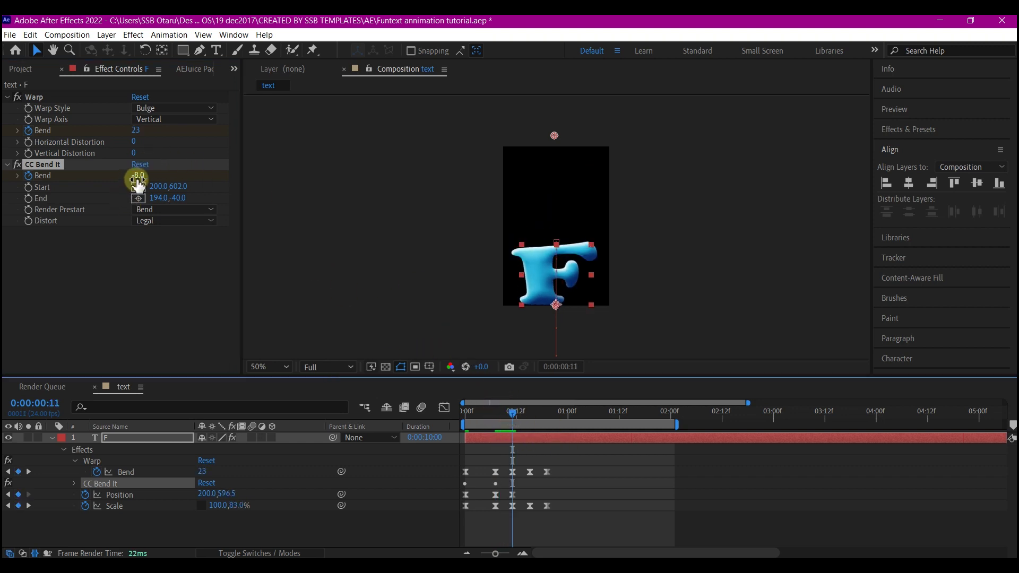
pyautogui.moveTo(138, 176); pyautogui.dragTo(162, 182)
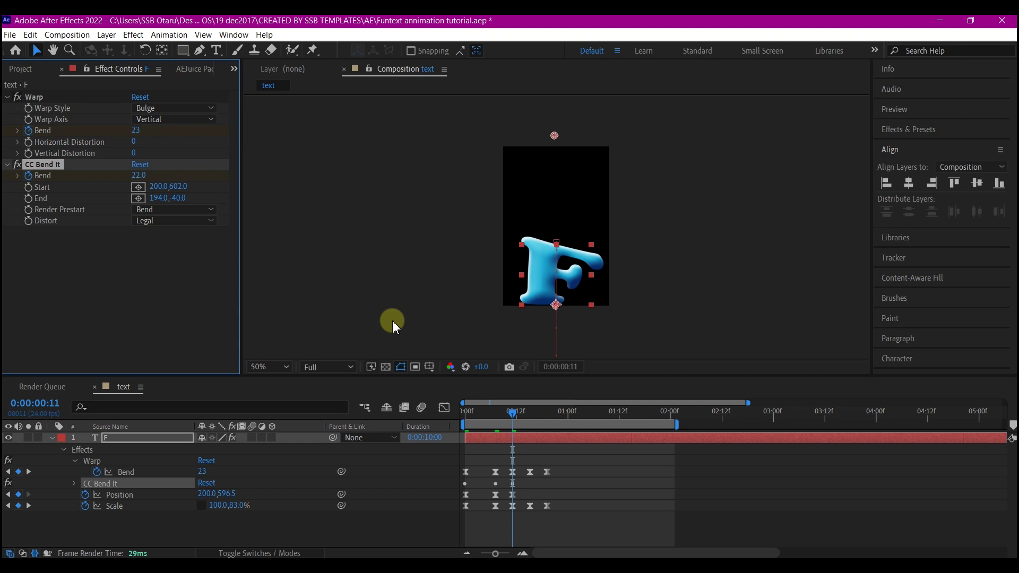
# - Bend the F back to -30 around frame 23 and add a Bend keyframe at 1:03
pyautogui.moveTo(513, 421); pyautogui.dragTo(535, 420)
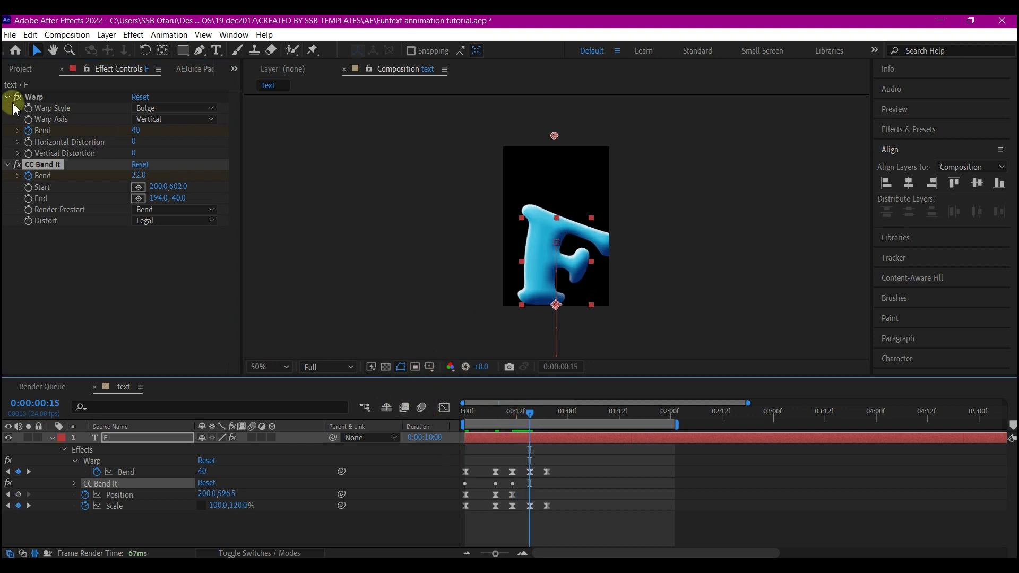
pyautogui.press('k')
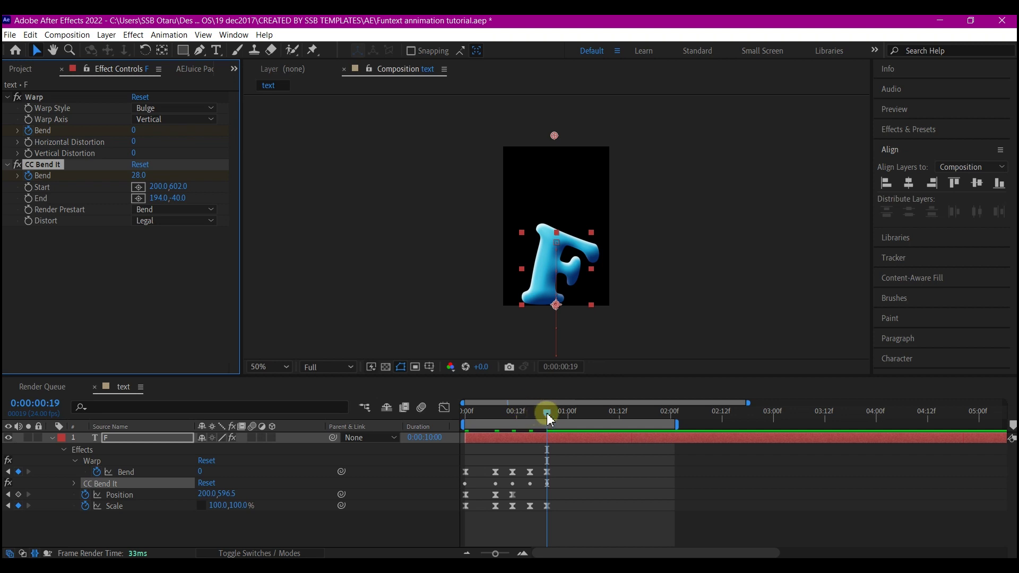
pyautogui.moveTo(549, 419); pyautogui.dragTo(567, 424)
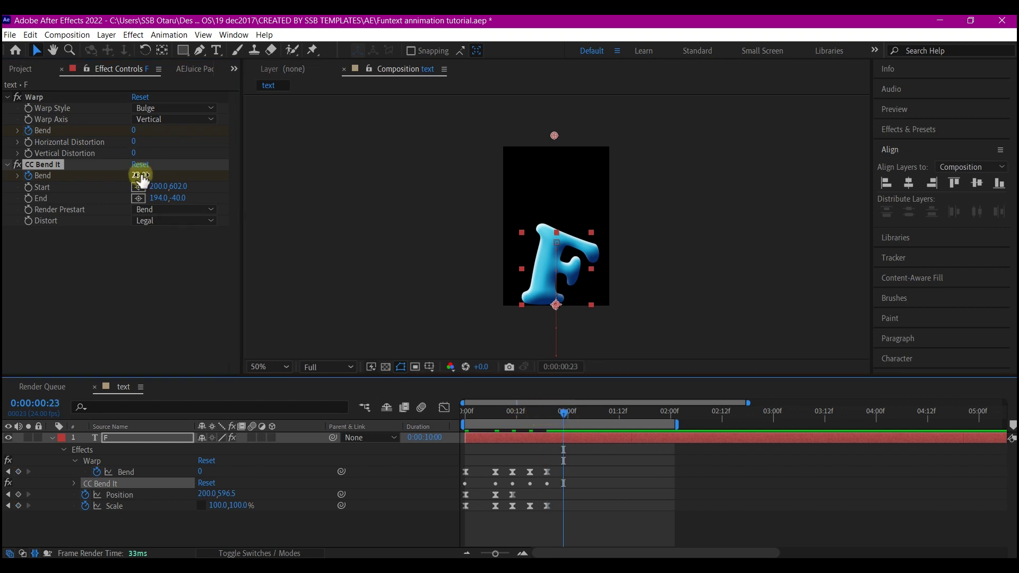
pyautogui.moveTo(140, 175)
pyautogui.mouseDown()
pyautogui.moveTo(107, 180)
pyautogui.moveTo(159, 173)
pyautogui.mouseUp()
pyautogui.click(580, 413)
pyautogui.click(598, 413)
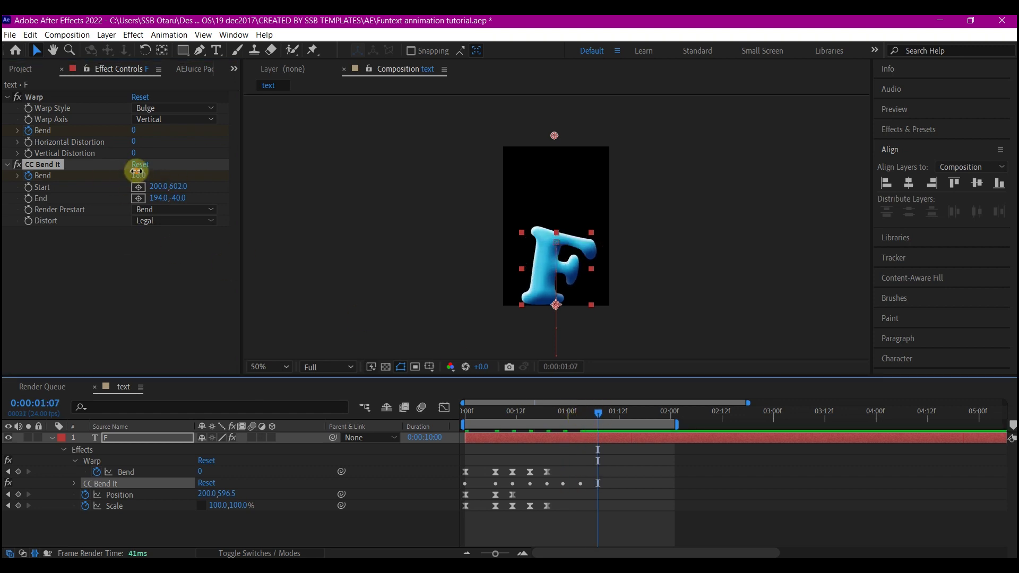
pyautogui.click(136, 172)
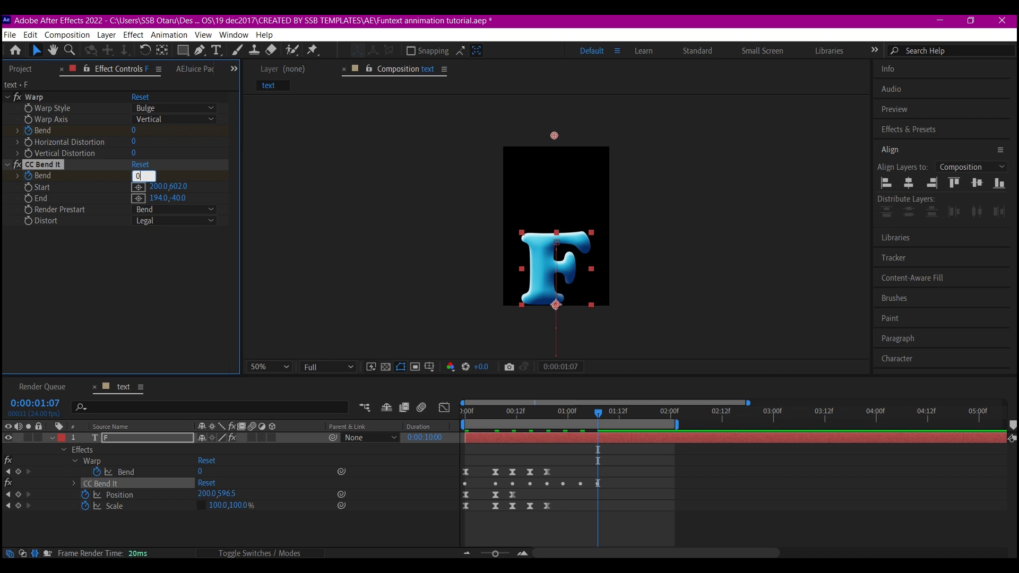
# - Set the final Bend to 0, show animated properties, and Easy Ease all the F's keyframes
pyautogui.press('Return')
pyautogui.press('u')
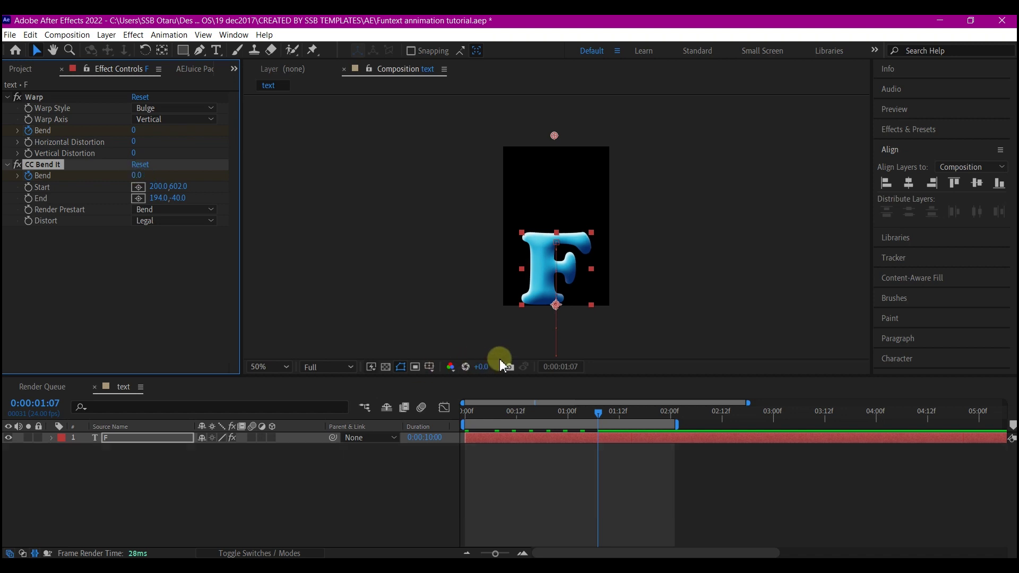
pyautogui.press('u')
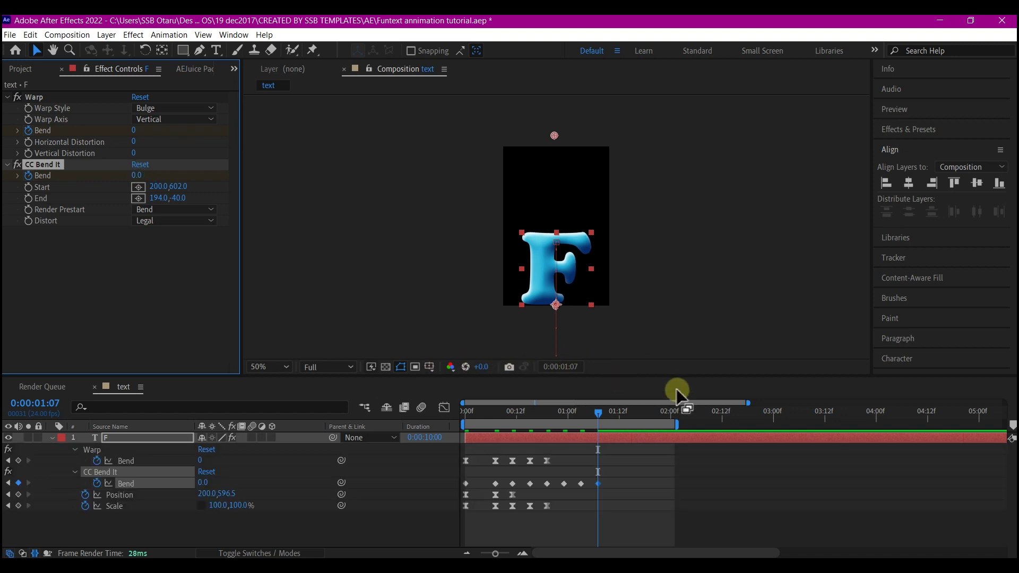
pyautogui.click(481, 464)
pyautogui.hotkey('ctrl', 'alt', 'a')
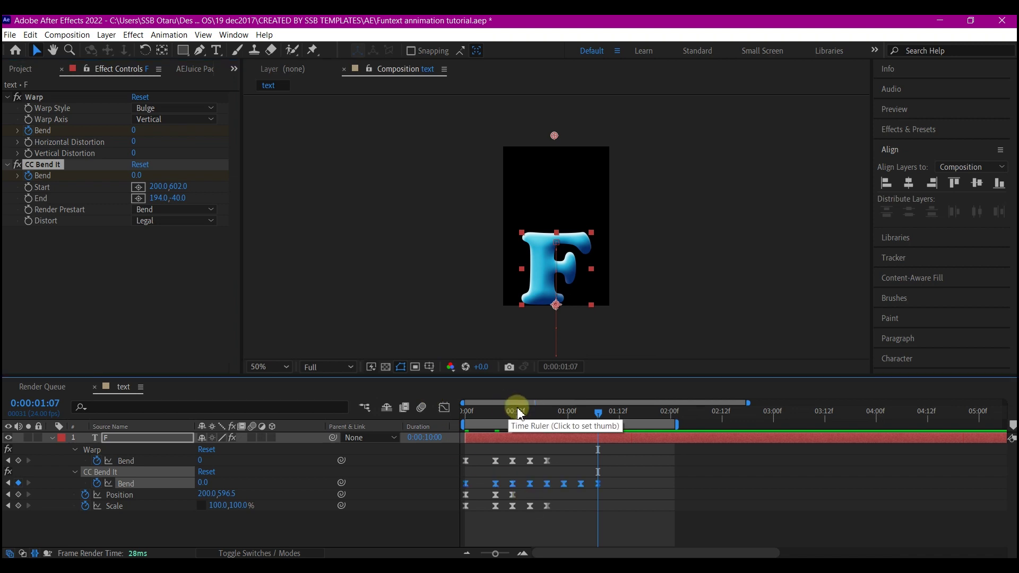
pyautogui.press('F9')
# - Preview the eased bouncing animation from the first frame
pyautogui.click(469, 412)
pyautogui.press('Home')
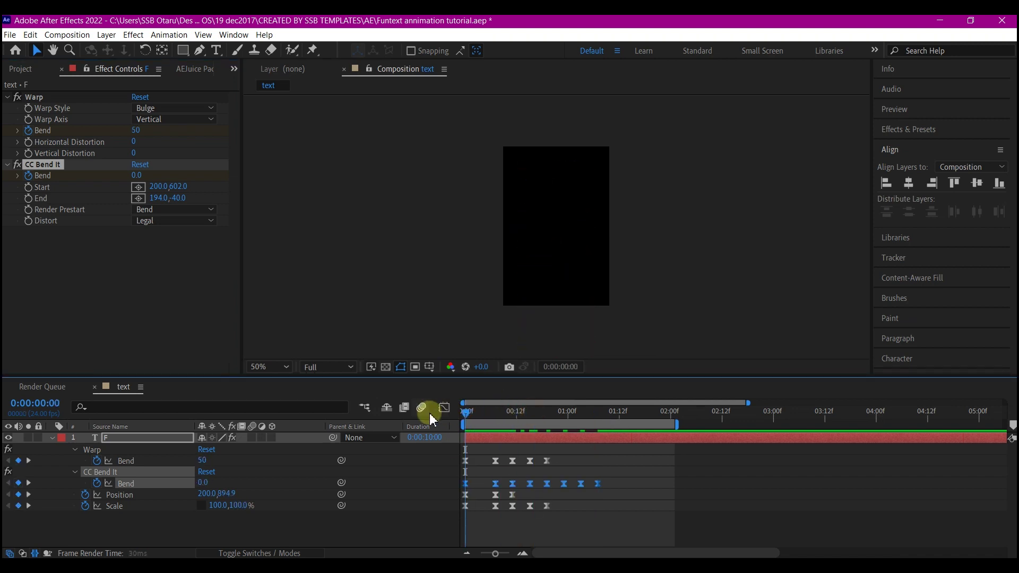
pyautogui.press('space')
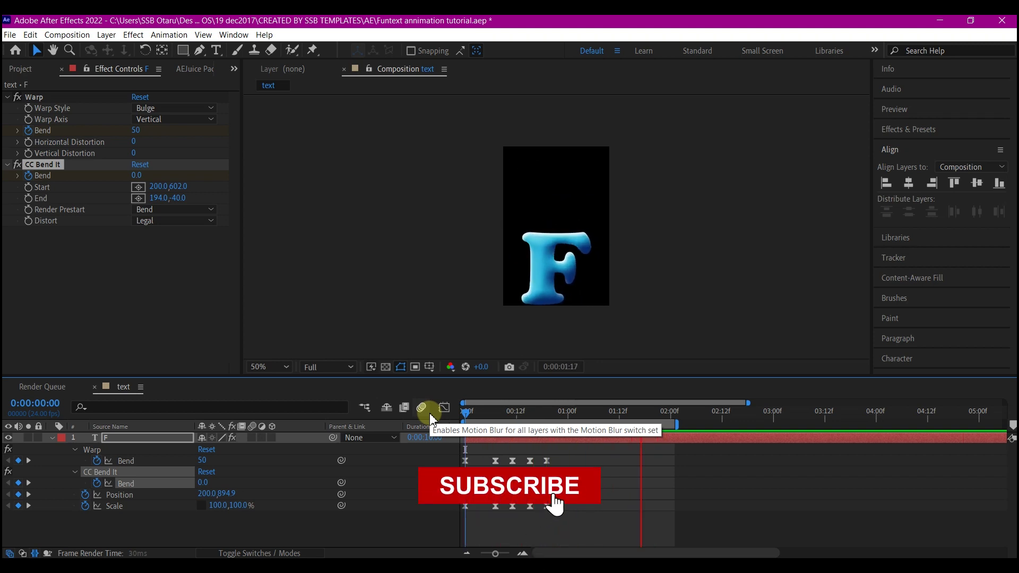
pyautogui.click(638, 446)
# - Paste the F's starting keyframes at 4:01 on every animated property
pyautogui.press('-')
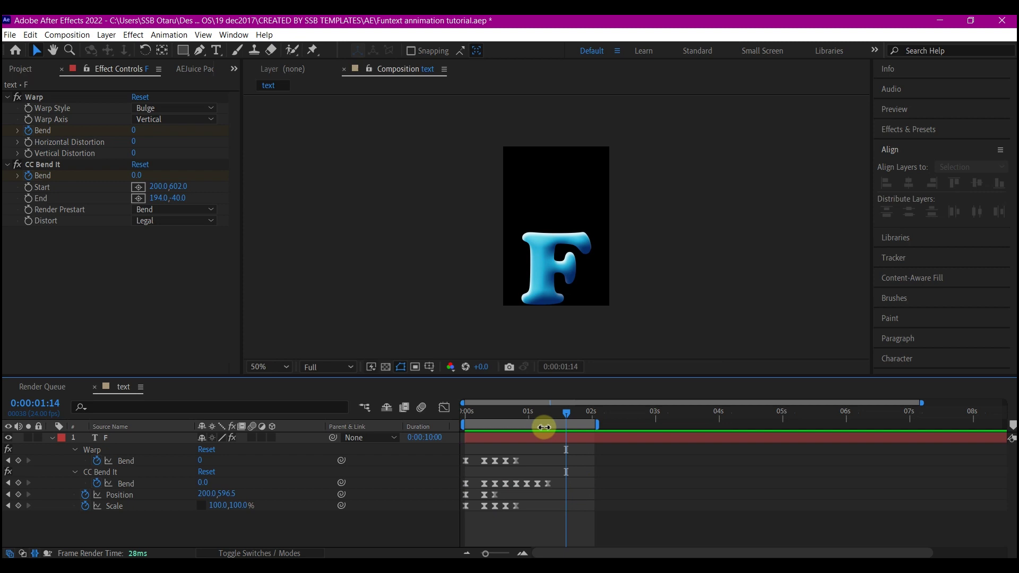
pyautogui.click(527, 437)
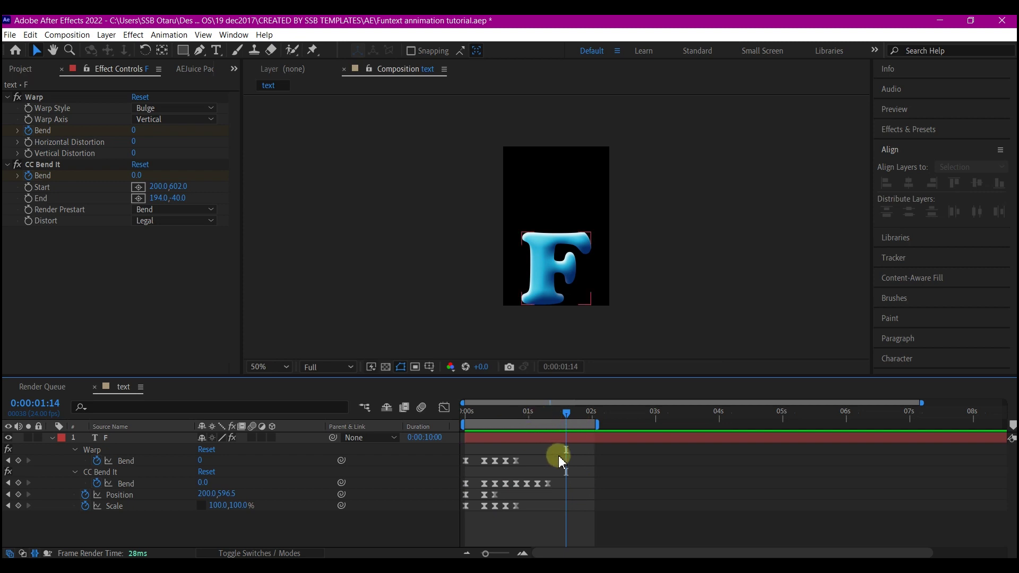
pyautogui.click(667, 433)
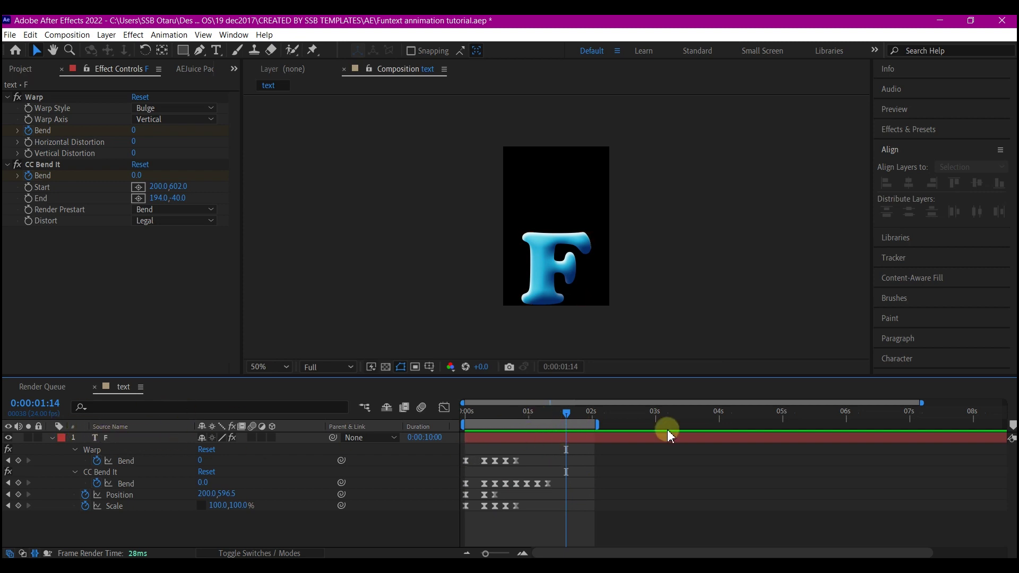
pyautogui.click(732, 439)
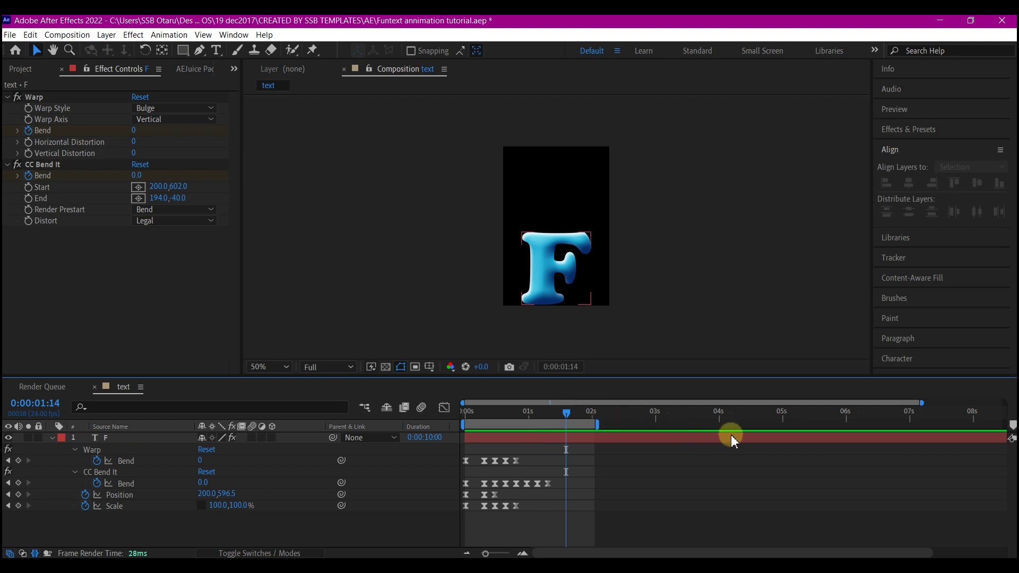
pyautogui.click(720, 411)
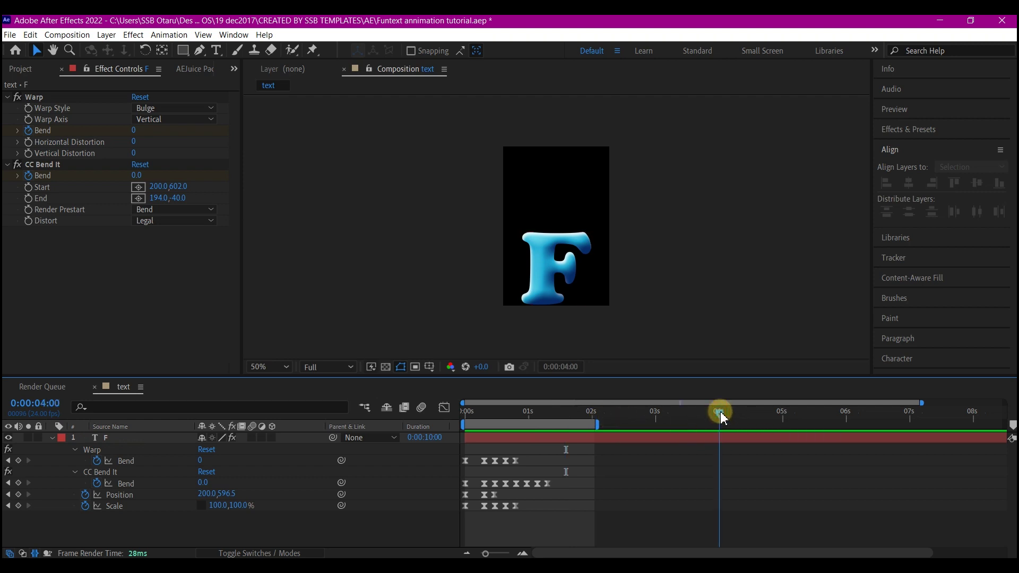
pyautogui.moveTo(720, 412); pyautogui.dragTo(721, 411)
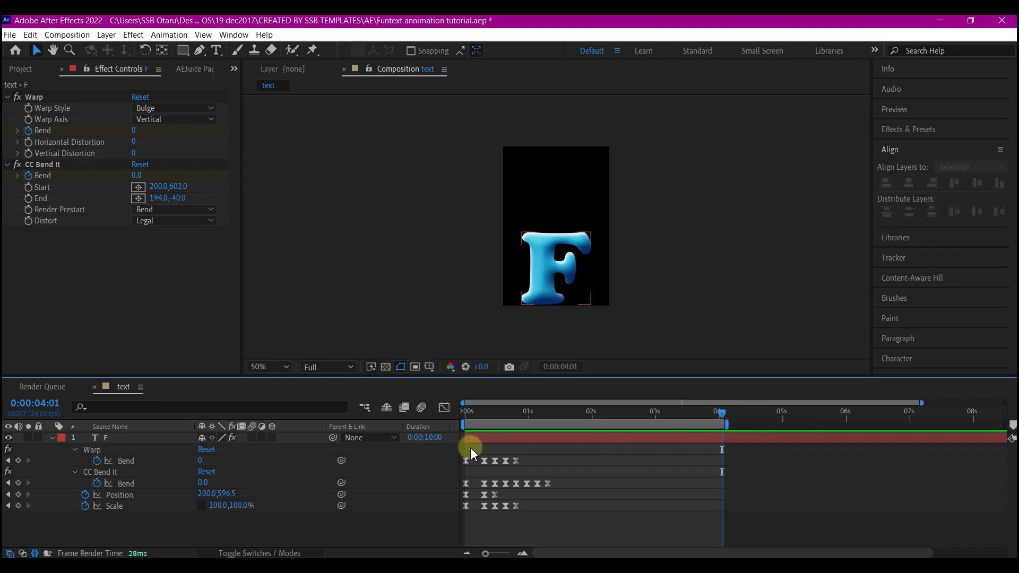
pyautogui.moveTo(471, 449); pyautogui.dragTo(454, 532)
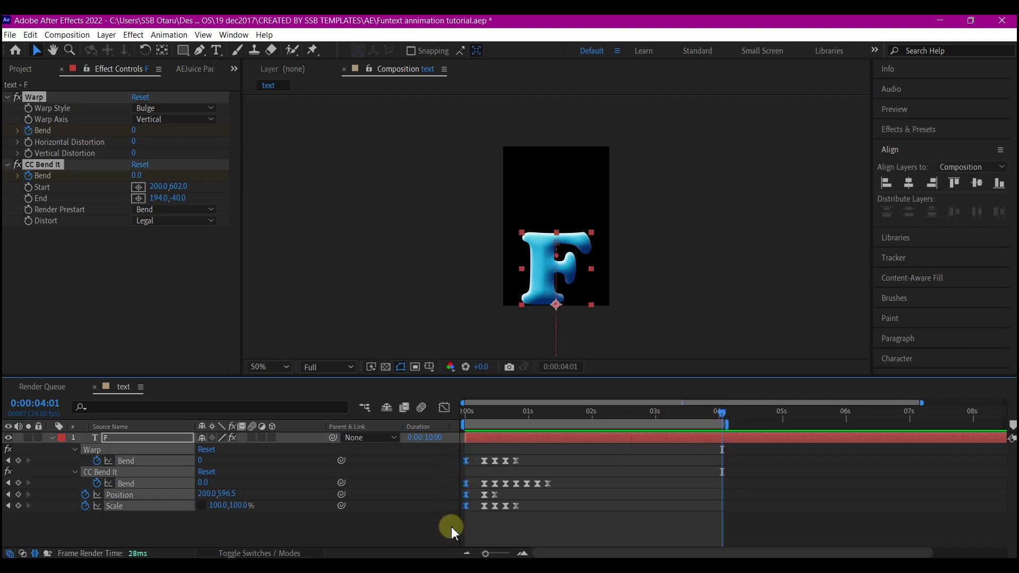
pyautogui.hotkey('ctrl', 'v')
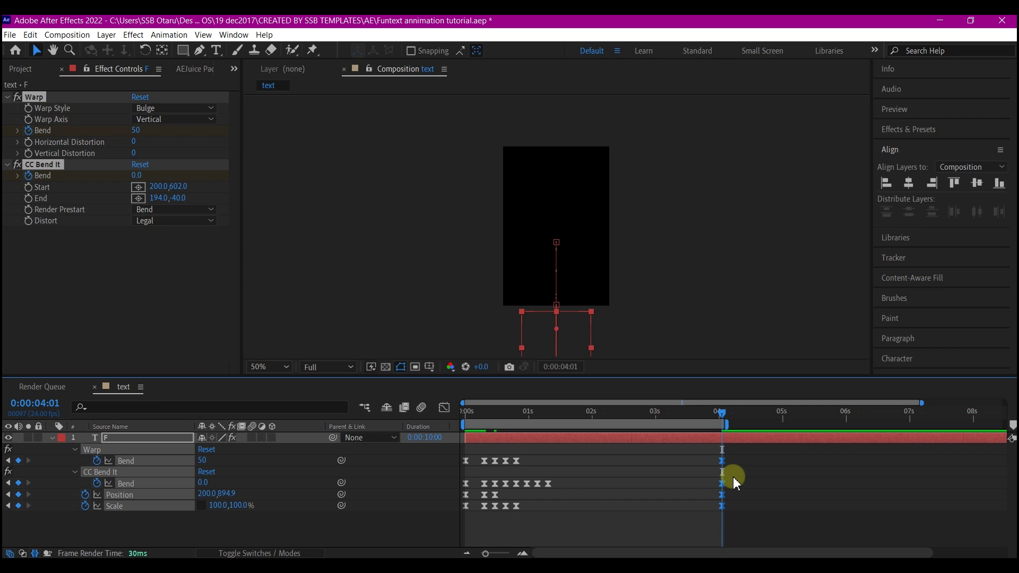
# - Copy and paste the squash keyframes at 3:16, 3:12 and 3:02 for the exit bounce
pyautogui.moveTo(725, 418); pyautogui.dragTo(708, 417)
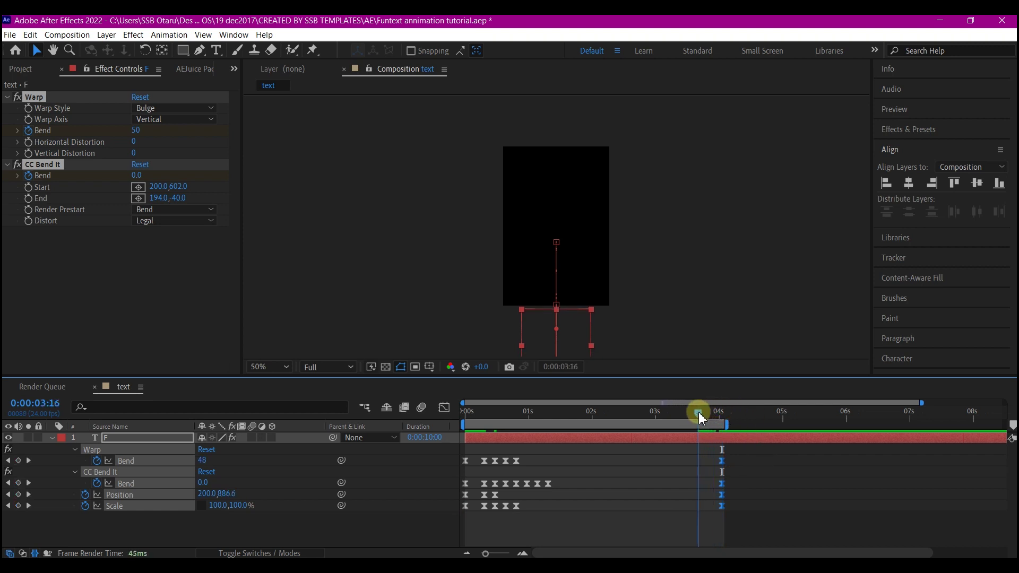
pyautogui.moveTo(470, 446); pyautogui.dragTo(491, 512)
pyautogui.hotkey('ctrl', 'c')
pyautogui.hotkey('ctrl', 'v')
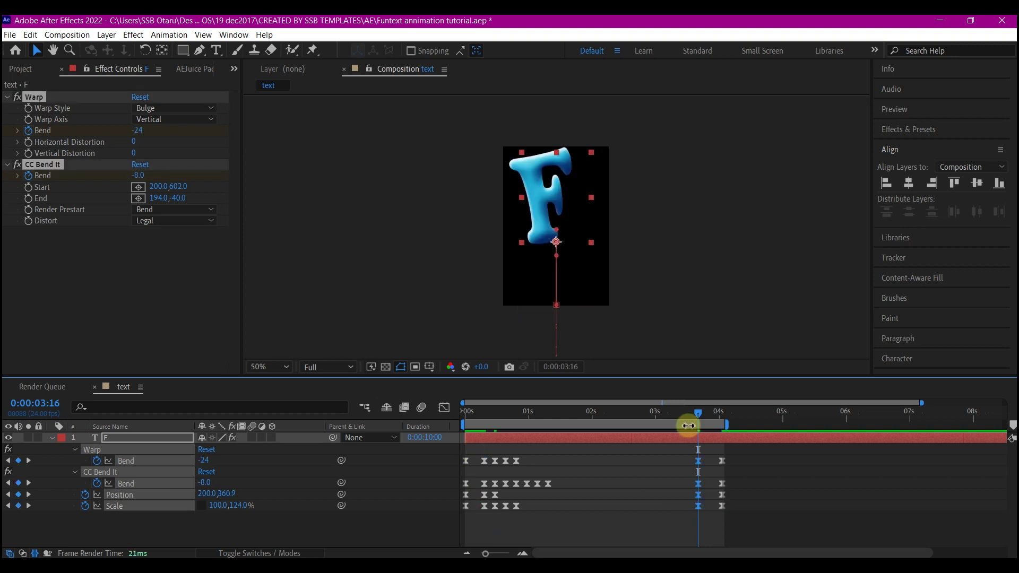
pyautogui.click(688, 426)
pyautogui.moveTo(478, 453); pyautogui.dragTo(498, 519)
pyautogui.hotkey('ctrl', 'c')
pyautogui.hotkey('ctrl', 'v')
pyautogui.click(677, 416)
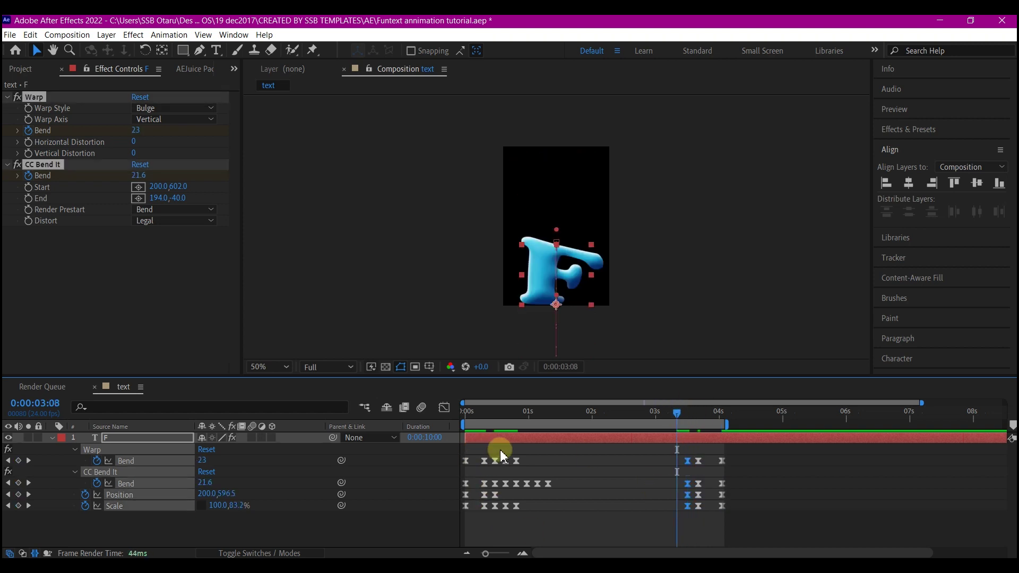
pyautogui.moveTo(503, 455); pyautogui.dragTo(511, 518)
pyautogui.click(659, 416)
pyautogui.moveTo(509, 459); pyautogui.dragTo(511, 504)
pyautogui.hotkey('ctrl', 'c')
pyautogui.hotkey('ctrl', 'v')
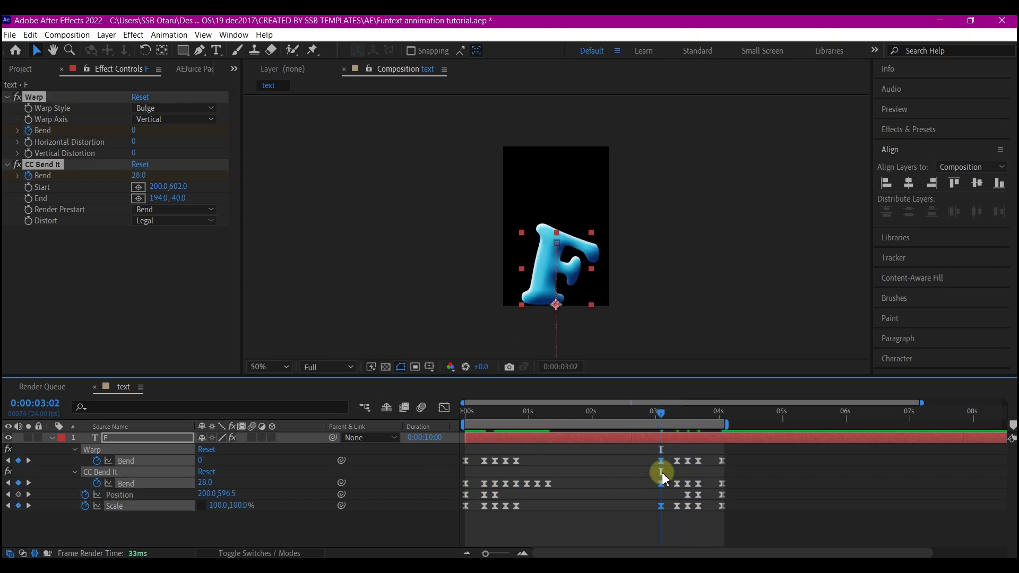
pyautogui.moveTo(739, 450); pyautogui.dragTo(644, 506)
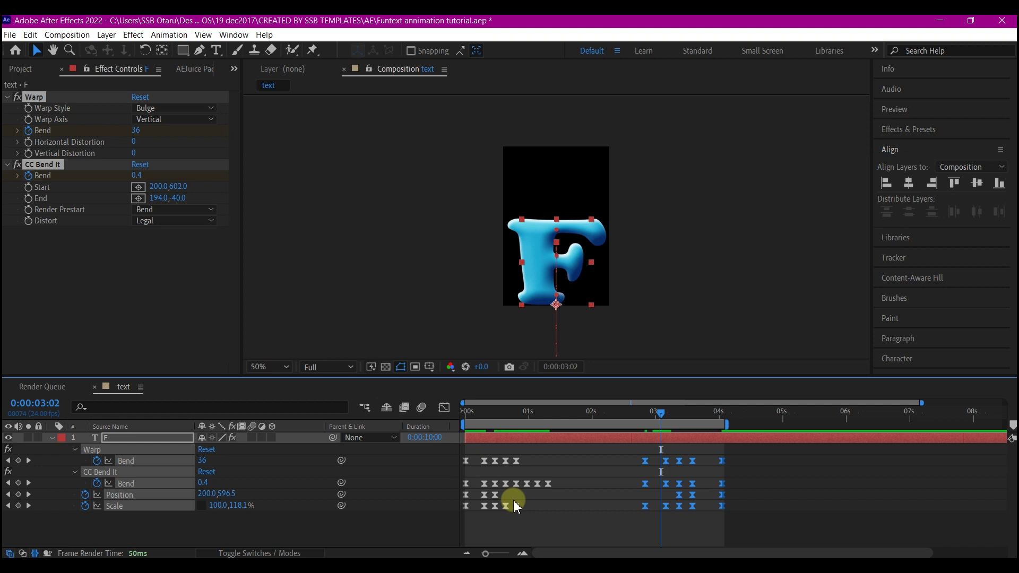
# - Preview the F bouncing in and back out of frame from the start
pyautogui.click(480, 417)
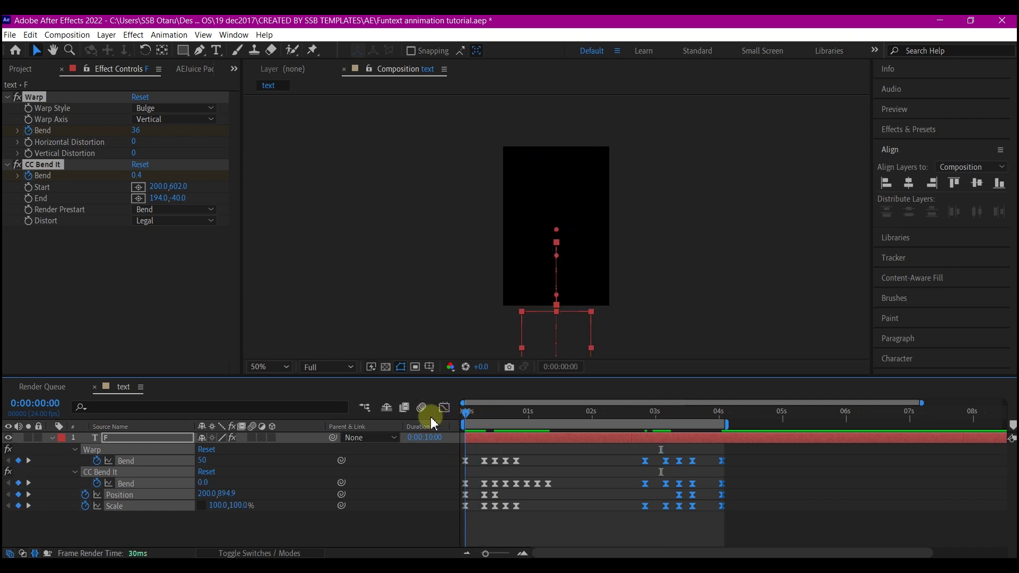
pyautogui.press('space')
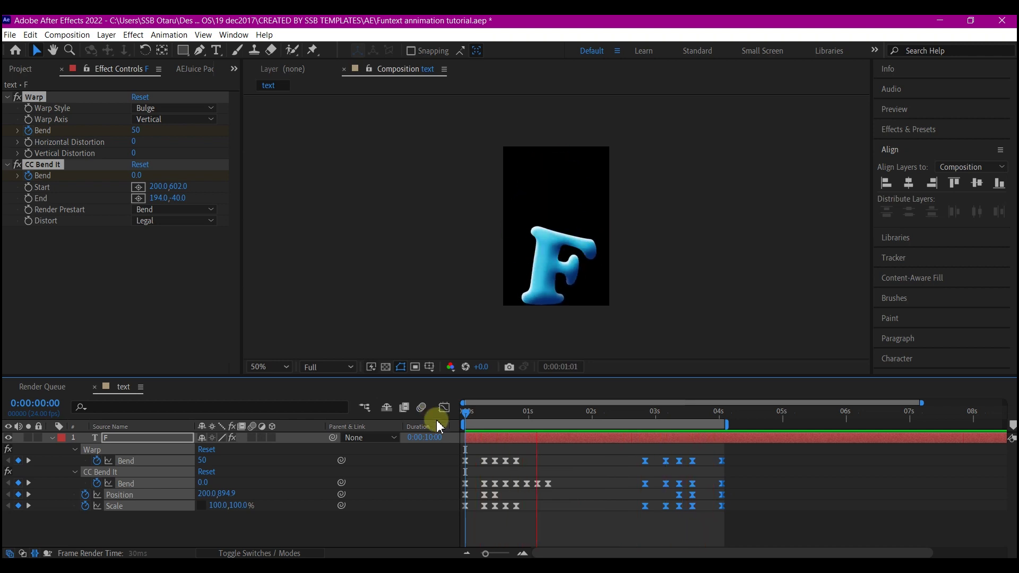
pyautogui.press('space')
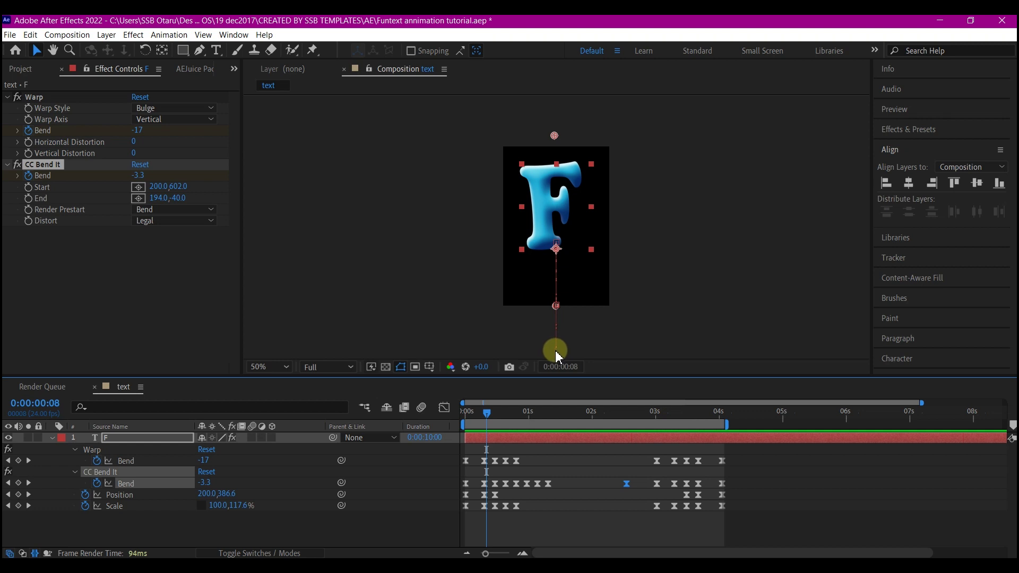
# - Create a new 1920×1080 composition named main (HDTV 1080 24 preset, 10 s)
pyautogui.hotkey('ctrl', 'n')
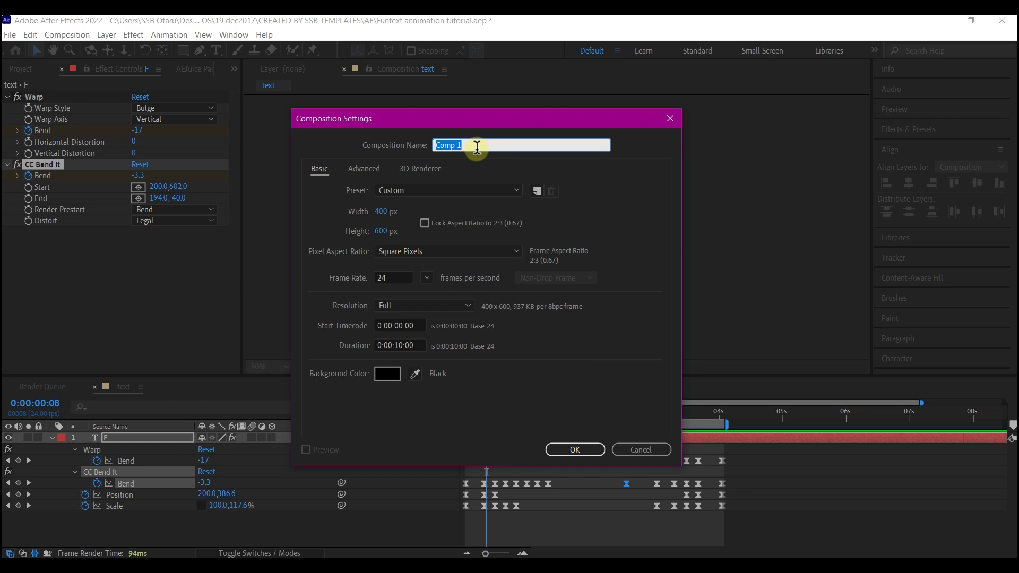
pyautogui.click(381, 210)
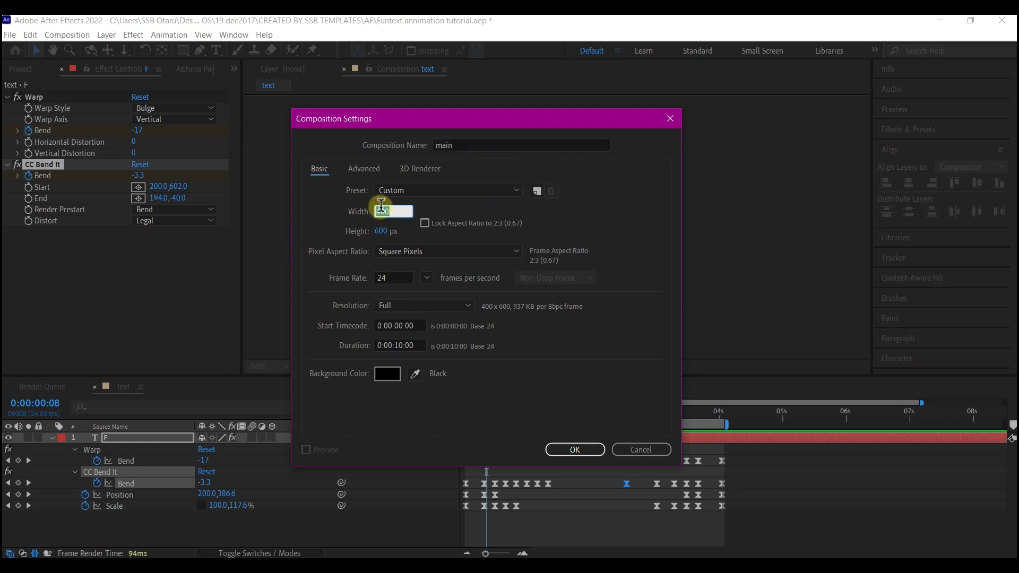
pyautogui.write('1920')
pyautogui.click(381, 230)
pyautogui.write('1080')
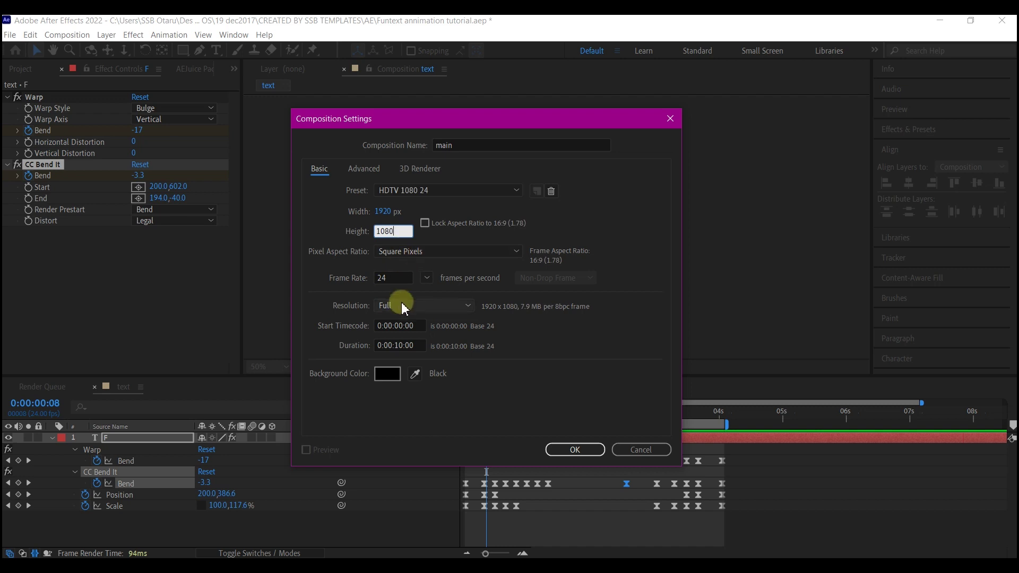
pyautogui.click(347, 366)
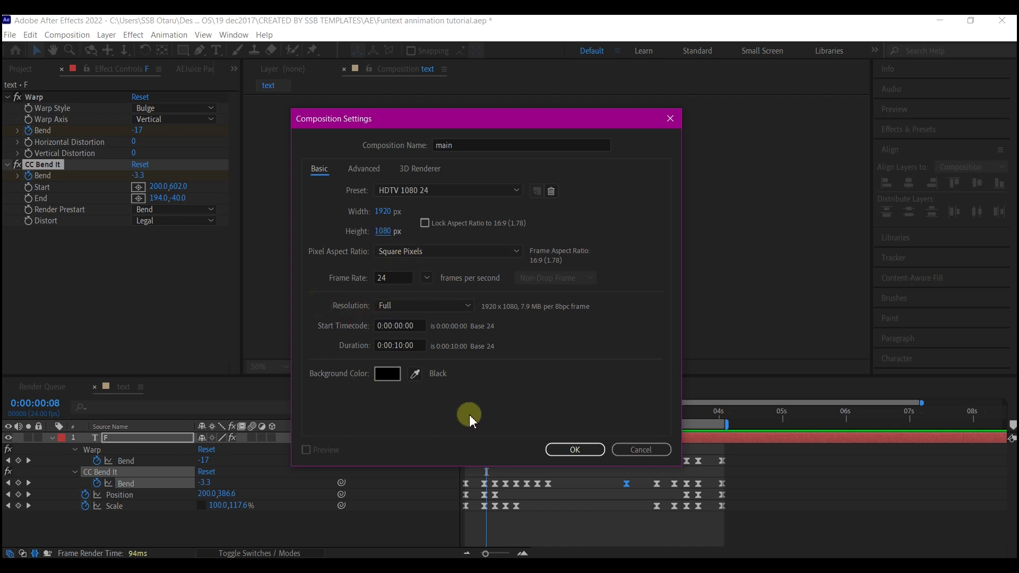
pyautogui.click(573, 449)
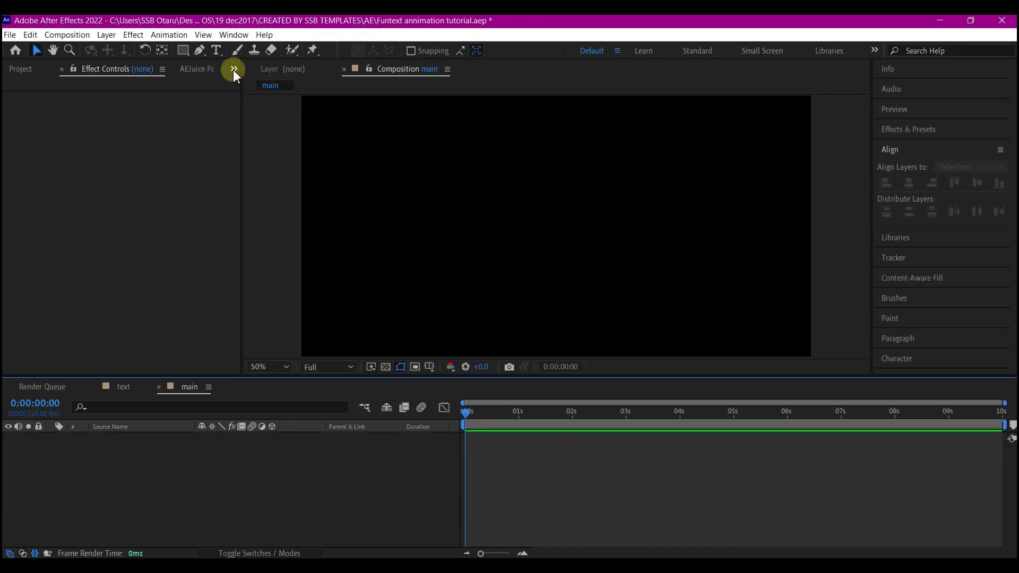
# - Bring up the Project panel and duplicate the text comp into text 2, text 3 and text 4
pyautogui.click(234, 70)
pyautogui.click(260, 86)
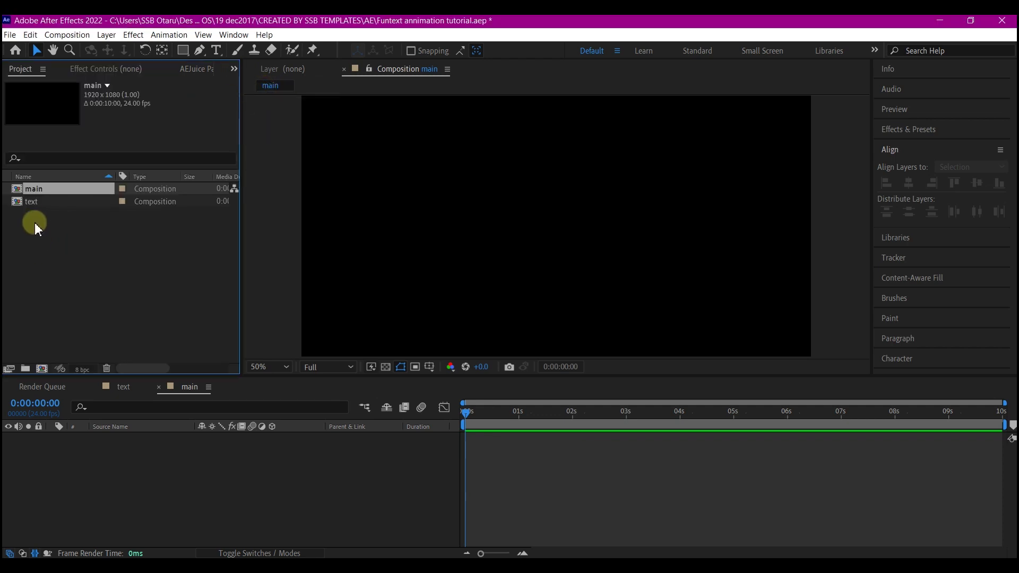
pyautogui.click(30, 202)
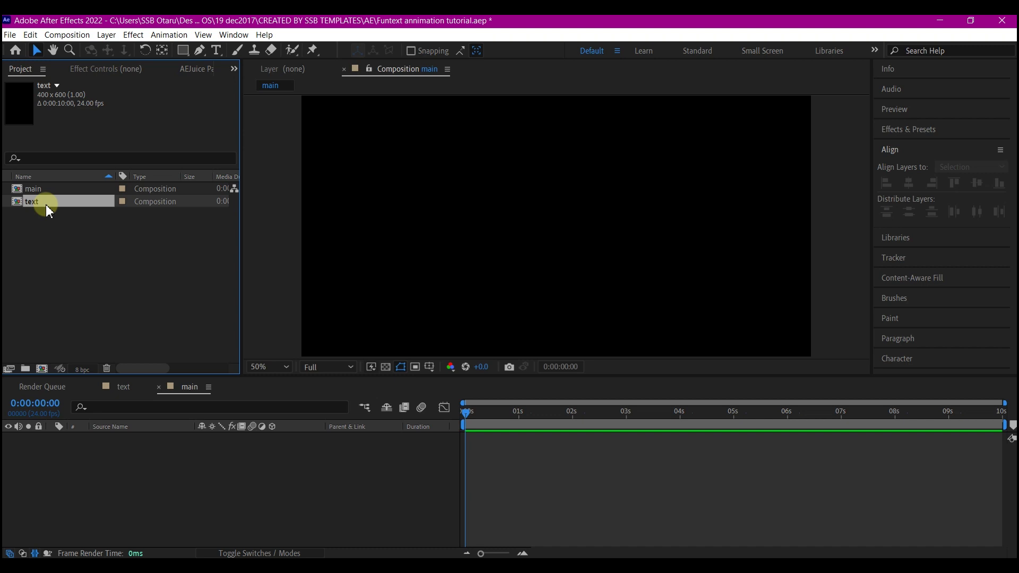
pyautogui.hotkey('ctrl', 'd')
pyautogui.hotkey('ctrl', 'd')
pyautogui.hotkey('ctrl', 'd')
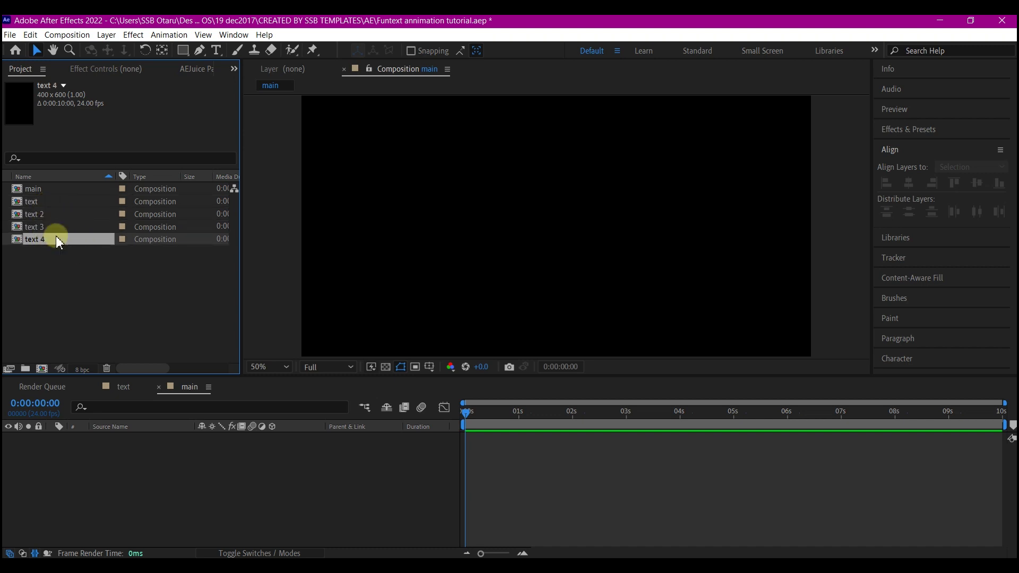
# - Open the text 2, text 3 and text 4 comps to retype their letters, making text 4 '!'
pyautogui.doubleClick(23, 215)
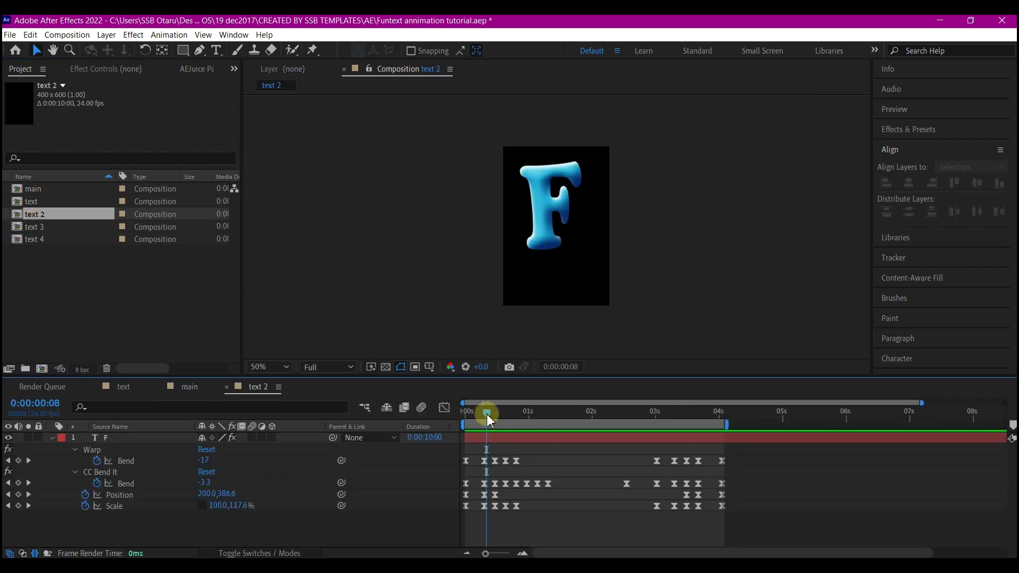
pyautogui.moveTo(487, 414); pyautogui.dragTo(550, 414)
pyautogui.hotkey('ctrl', 't')
pyautogui.doubleClick(32, 227)
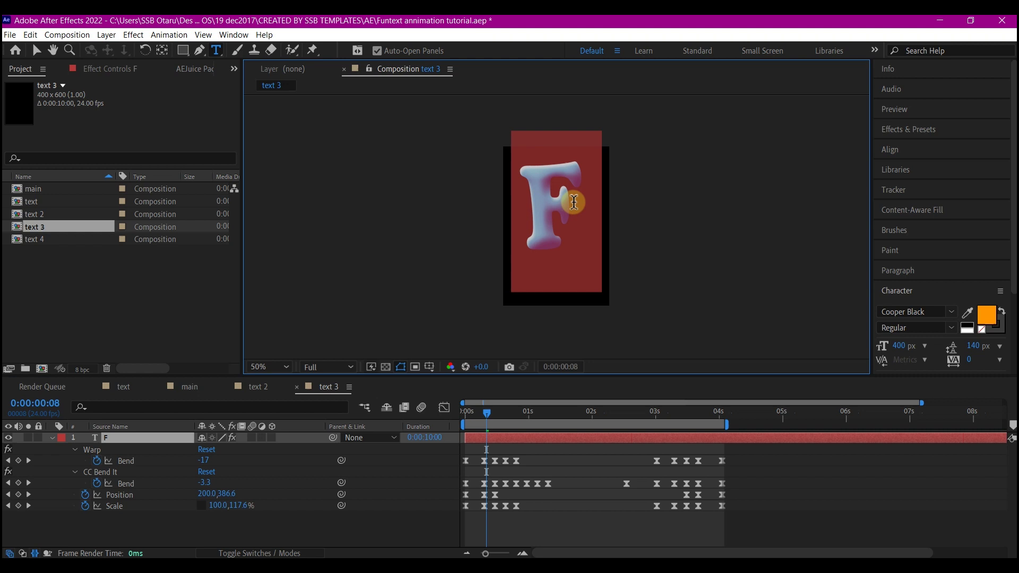
pyautogui.doubleClick(34, 239)
# - Add the four letter comps to the main timeline and raise their Position Y higher in frame
pyautogui.press('v')
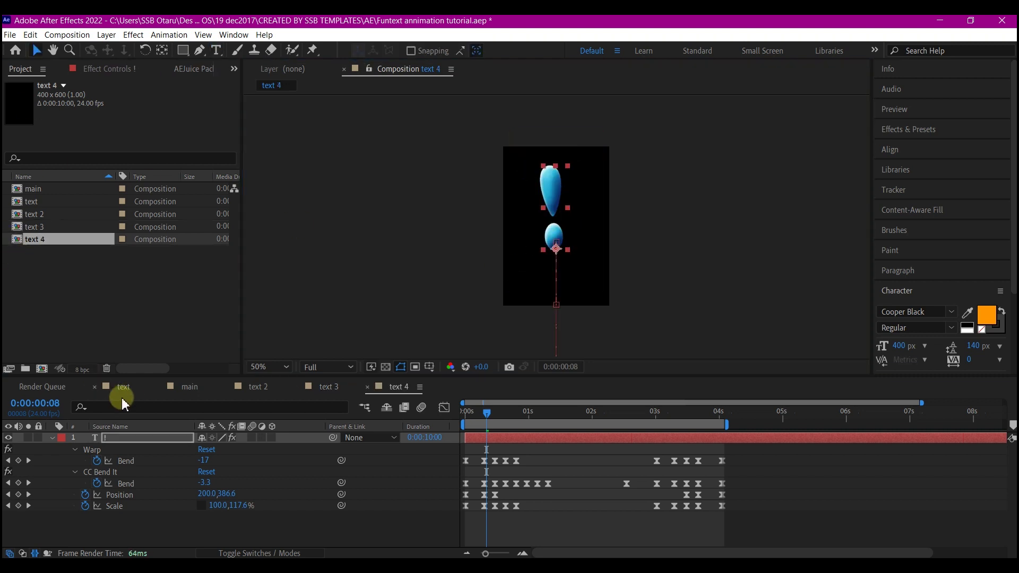
pyautogui.click(190, 388)
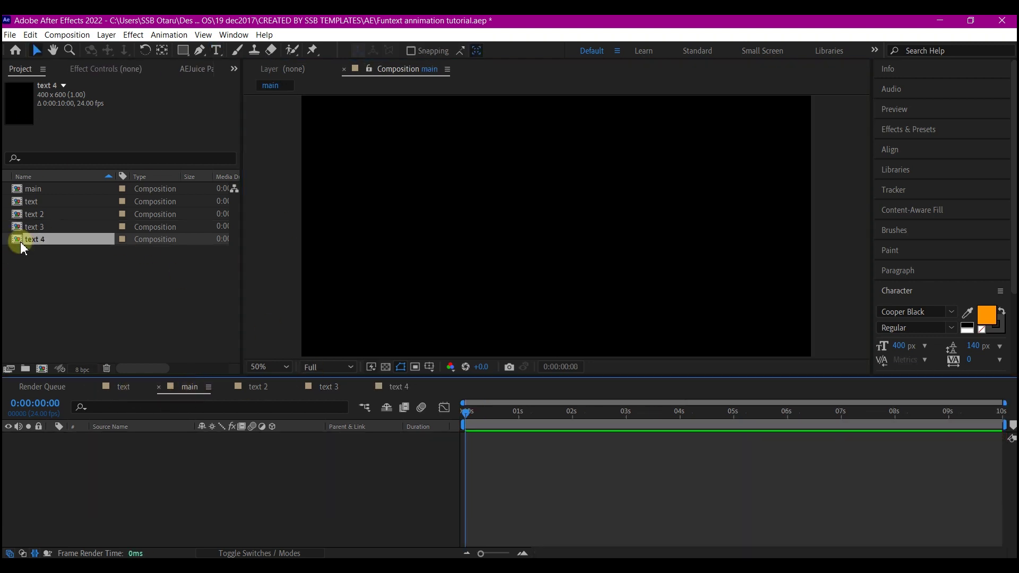
pyautogui.click(34, 205)
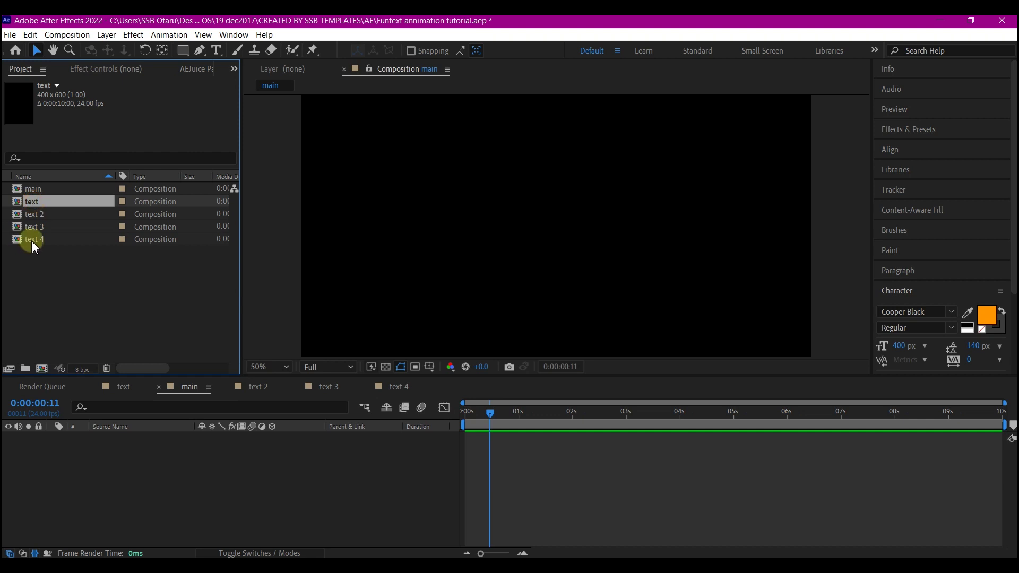
pyautogui.keyDown('shift'); pyautogui.click(33, 239); pyautogui.keyUp('shift')
pyautogui.moveTo(17, 207); pyautogui.dragTo(98, 439)
pyautogui.press('p')
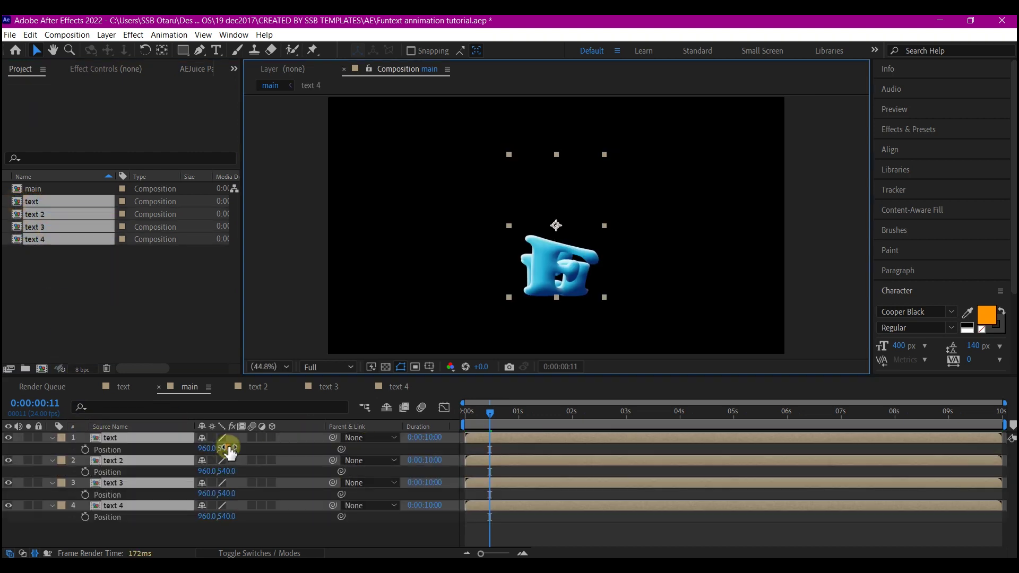
pyautogui.moveTo(229, 451); pyautogui.dragTo(136, 453)
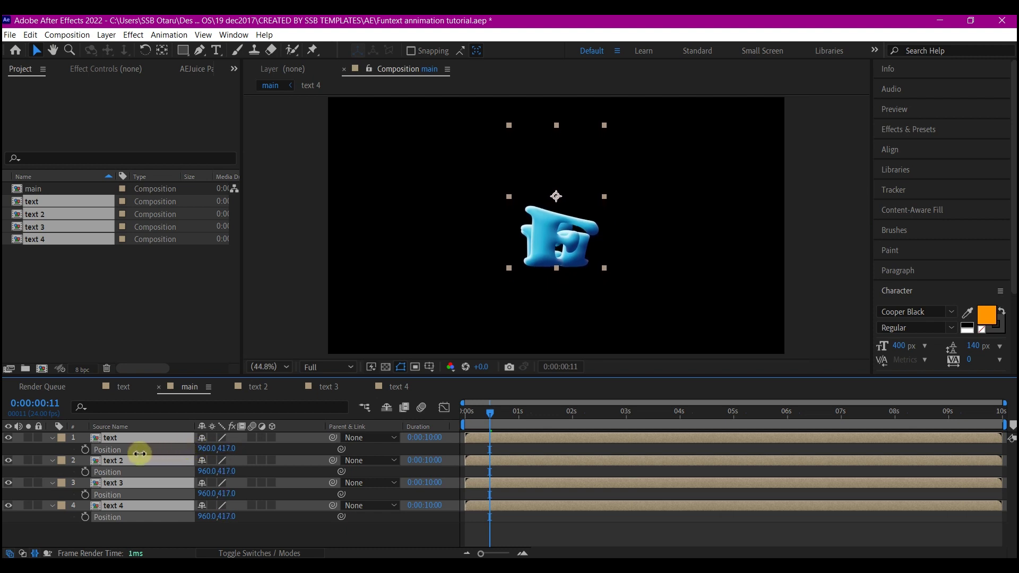
# - Stagger the four letter layers' start times a few frames apart
pyautogui.click(292, 528)
pyautogui.click(103, 443)
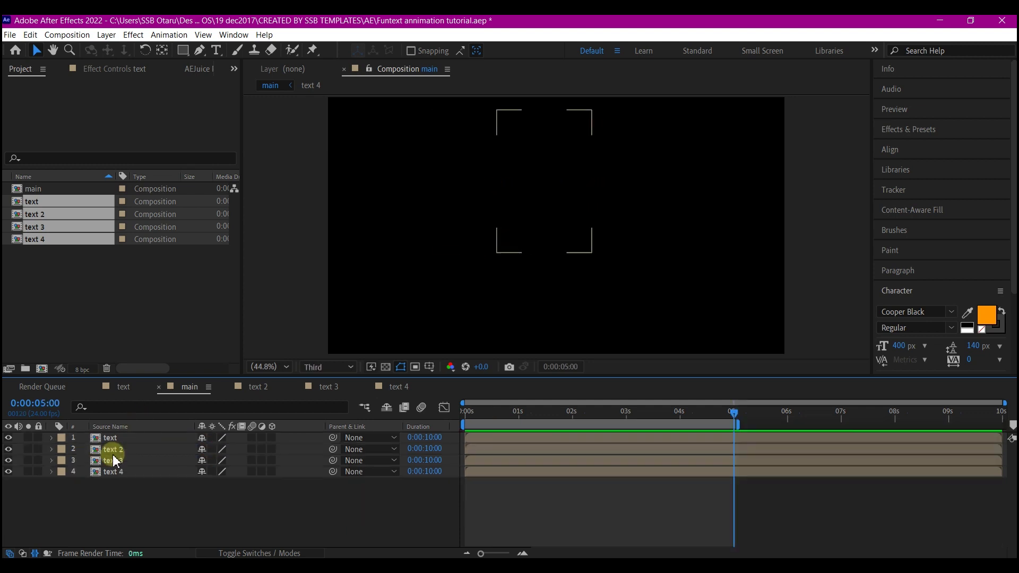
pyautogui.click(116, 465)
pyautogui.keyDown('ctrl'); pyautogui.click(112, 471); pyautogui.keyUp('ctrl')
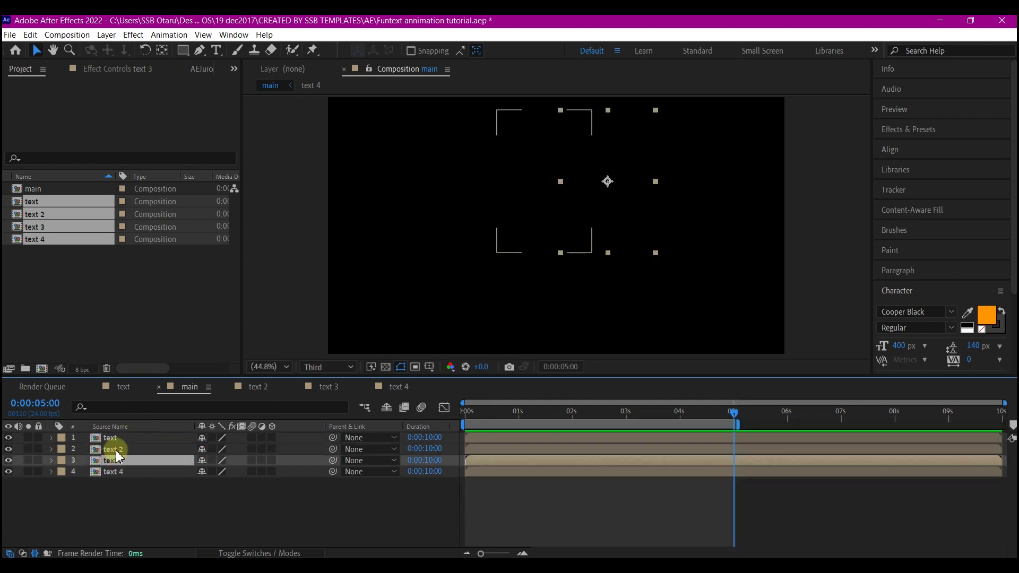
pyautogui.keyDown('ctrl'); pyautogui.click(111, 448); pyautogui.keyUp('ctrl')
pyautogui.keyDown('ctrl'); pyautogui.click(113, 438); pyautogui.keyUp('ctrl')
pyautogui.moveTo(492, 437); pyautogui.dragTo(509, 446)
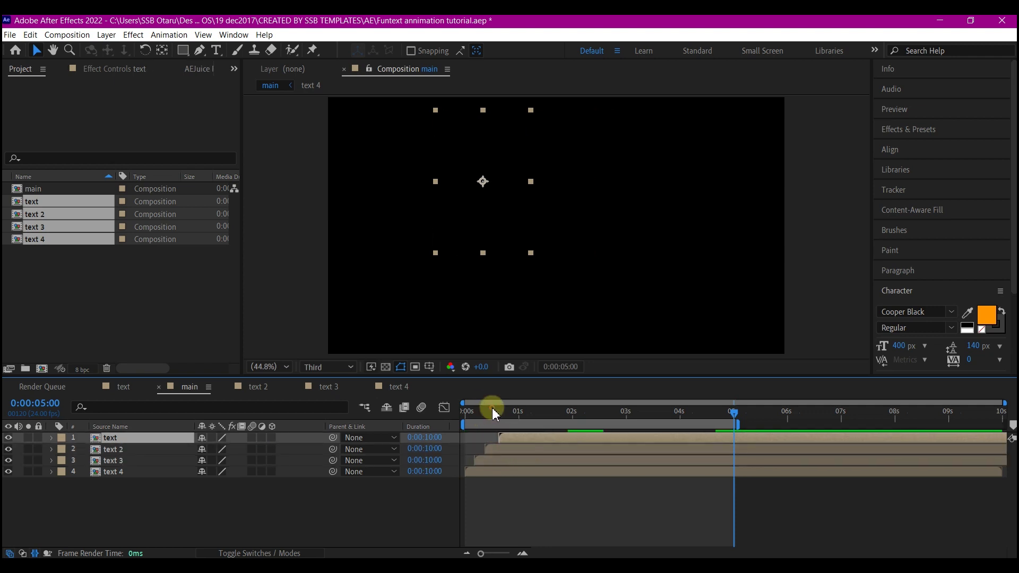
# - Preview the staggered 'Fun!' build-in from the start and select all four letter layers
pyautogui.press('Home')
pyautogui.press('space')
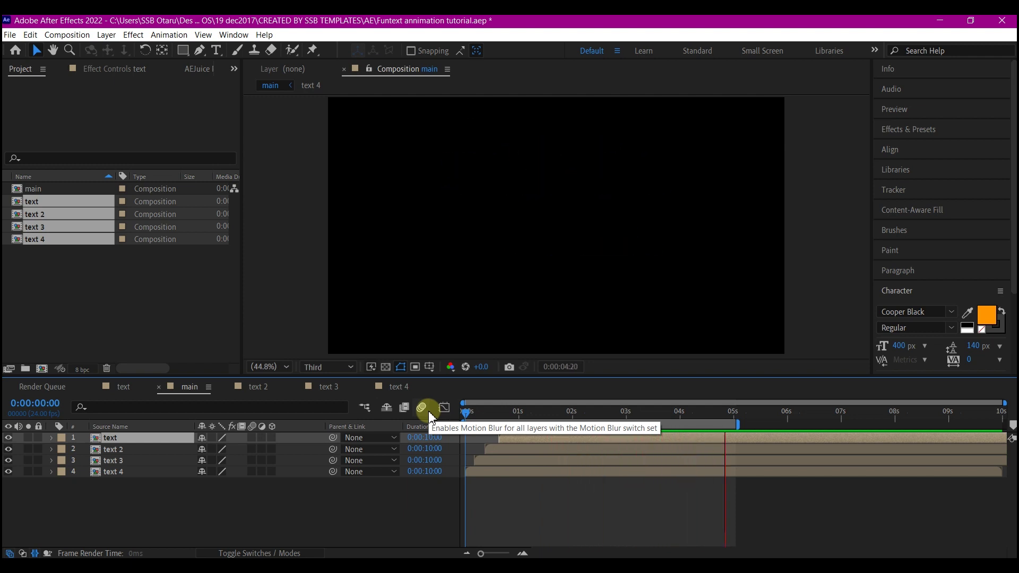
pyautogui.press('space')
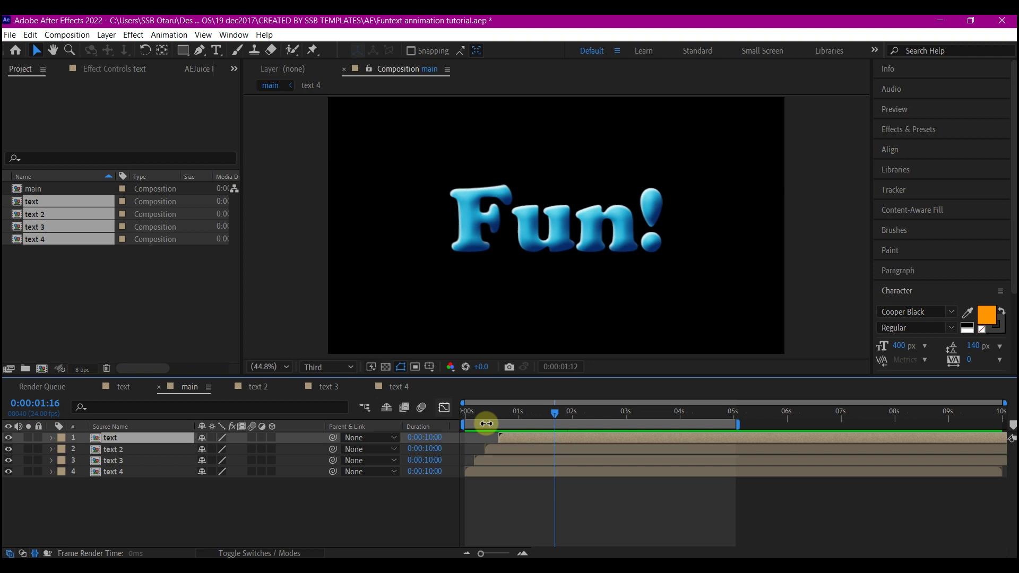
pyautogui.keyDown('shift'); pyautogui.click(501, 471); pyautogui.keyUp('shift')
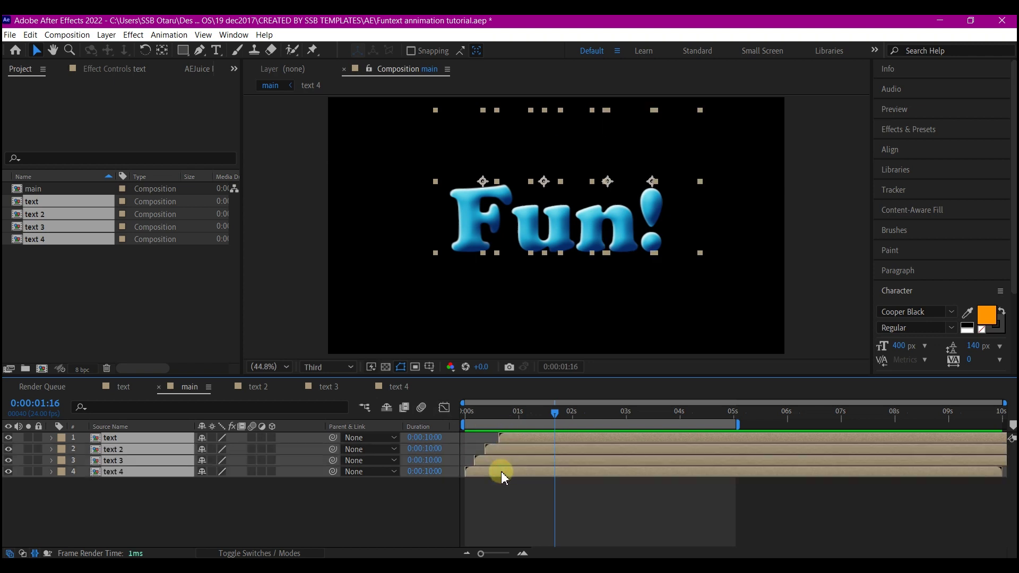
# - Pre-compose the four letters into one layer and place an upside-down copy below the upright 'Fun!'
pyautogui.hotkey('ctrl', 'shift', 'c')
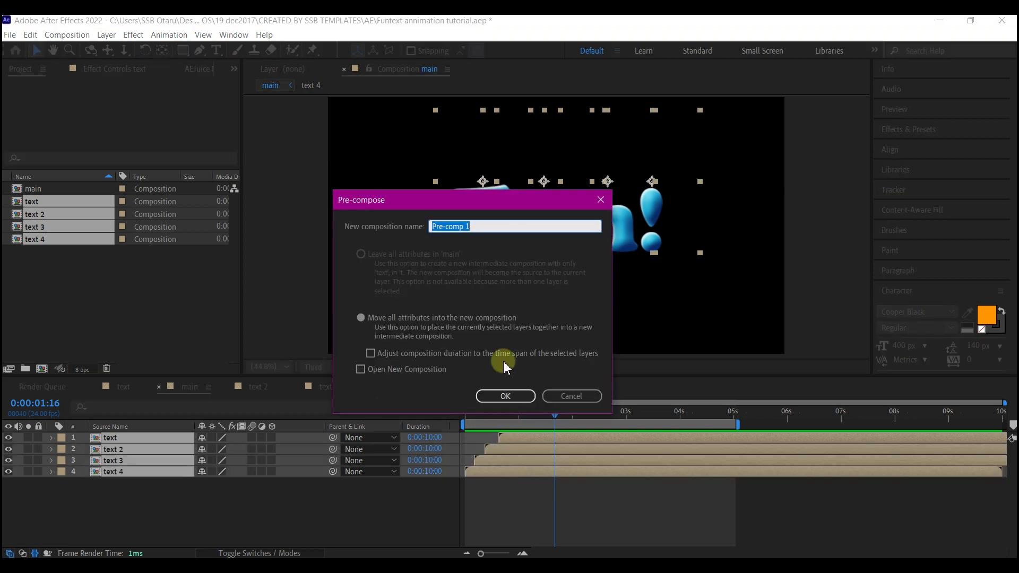
pyautogui.click(503, 395)
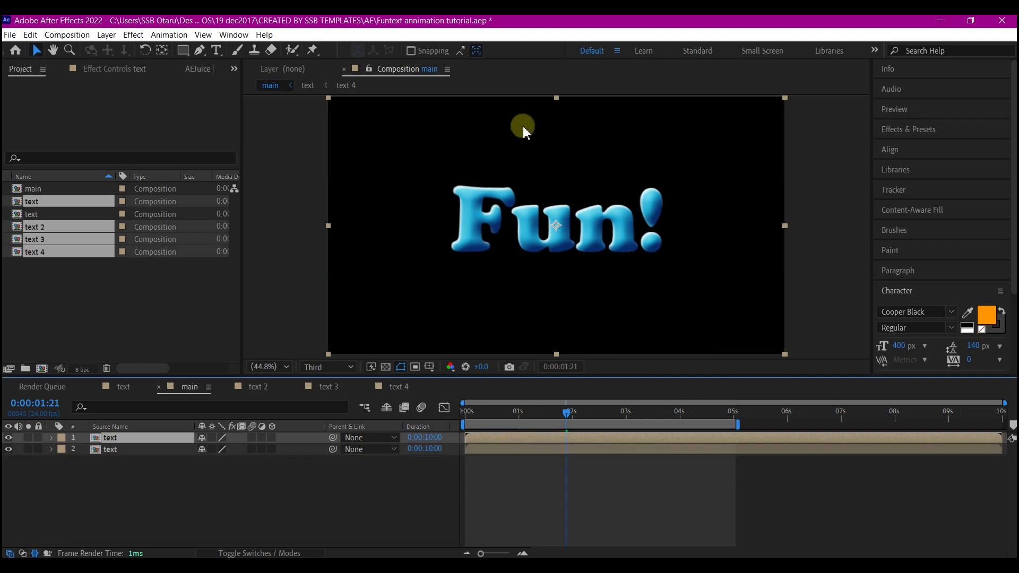
pyautogui.moveTo(556, 99); pyautogui.dragTo(552, 308)
pyautogui.click(613, 273)
pyautogui.click(568, 210)
pyautogui.moveTo(560, 227); pyautogui.dragTo(558, 280)
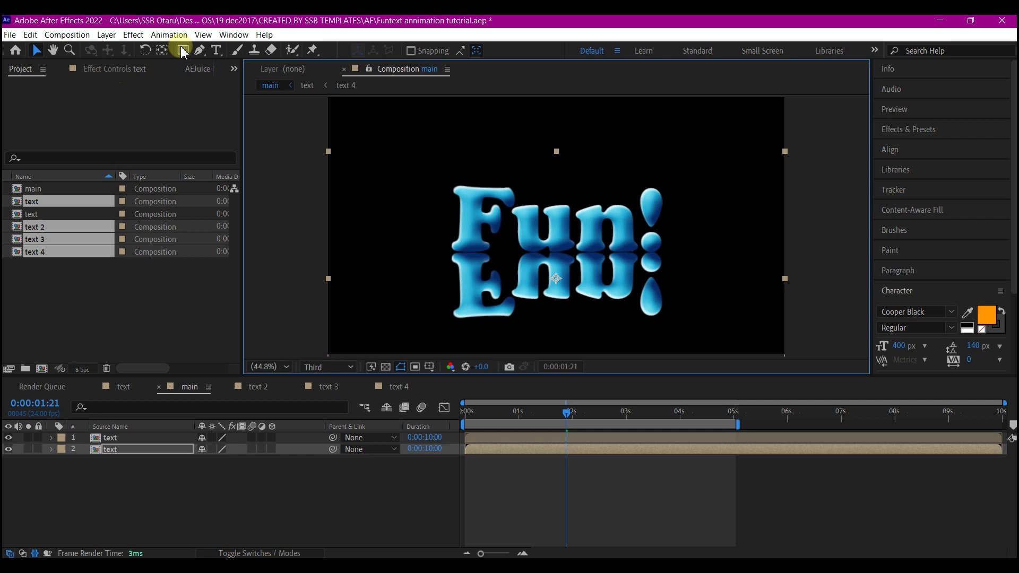
# - Draw an elliptical mask over the flipped reflection layer with the Ellipse tool
pyautogui.moveTo(182, 50); pyautogui.dragTo(236, 79)
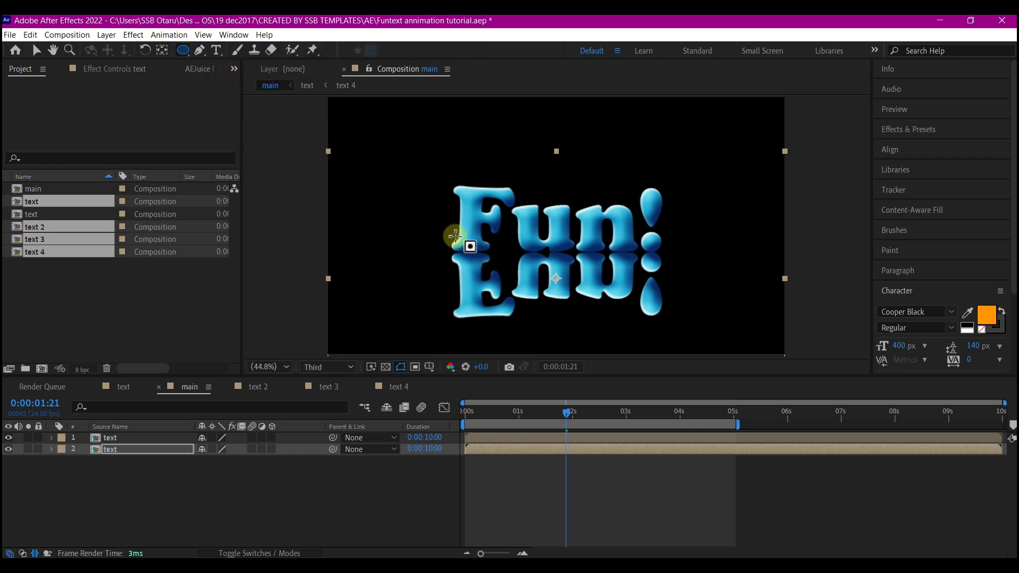
pyautogui.click(435, 201)
pyautogui.moveTo(435, 202); pyautogui.dragTo(680, 291)
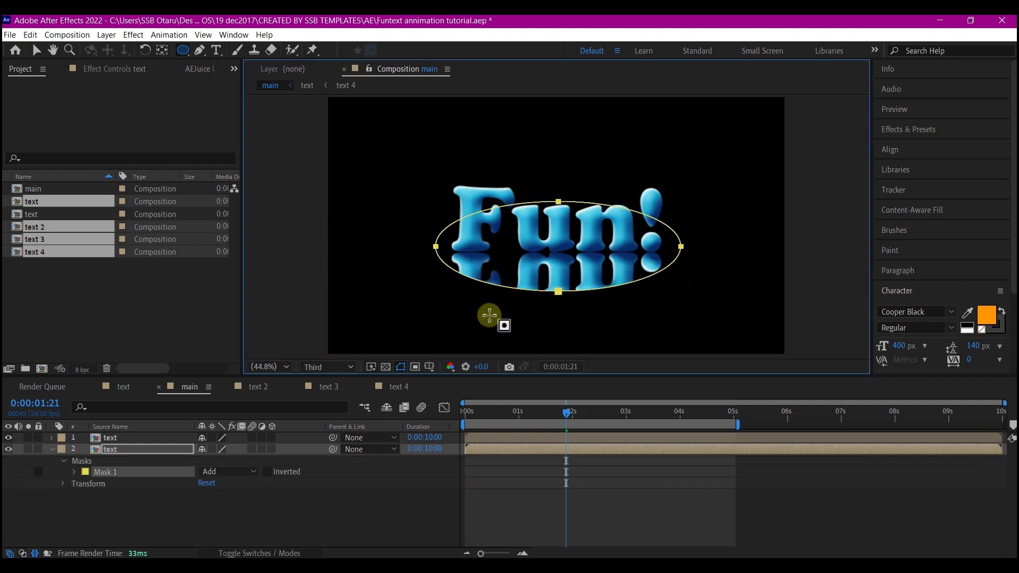
# - Feather the reflection's mask to 217 pixels and reveal its Opacity
pyautogui.click(135, 455)
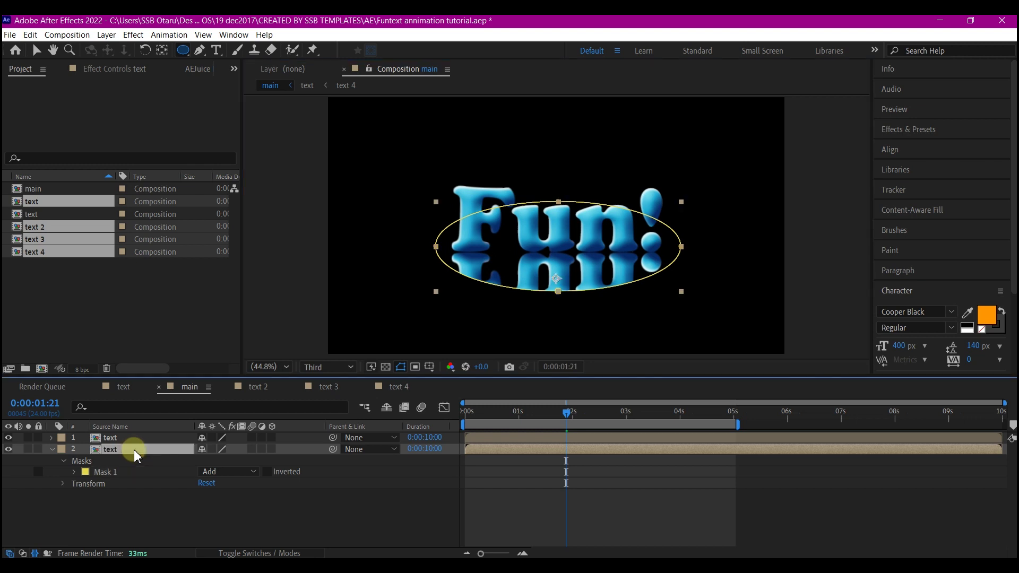
pyautogui.press('v')
pyautogui.press('f')
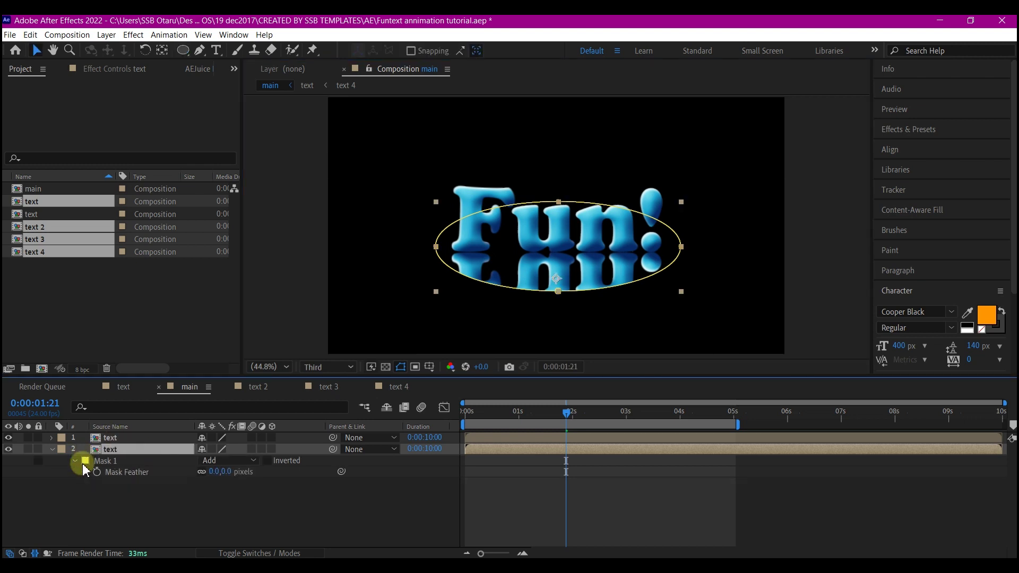
pyautogui.moveTo(215, 472); pyautogui.dragTo(281, 468)
pyautogui.click(123, 452)
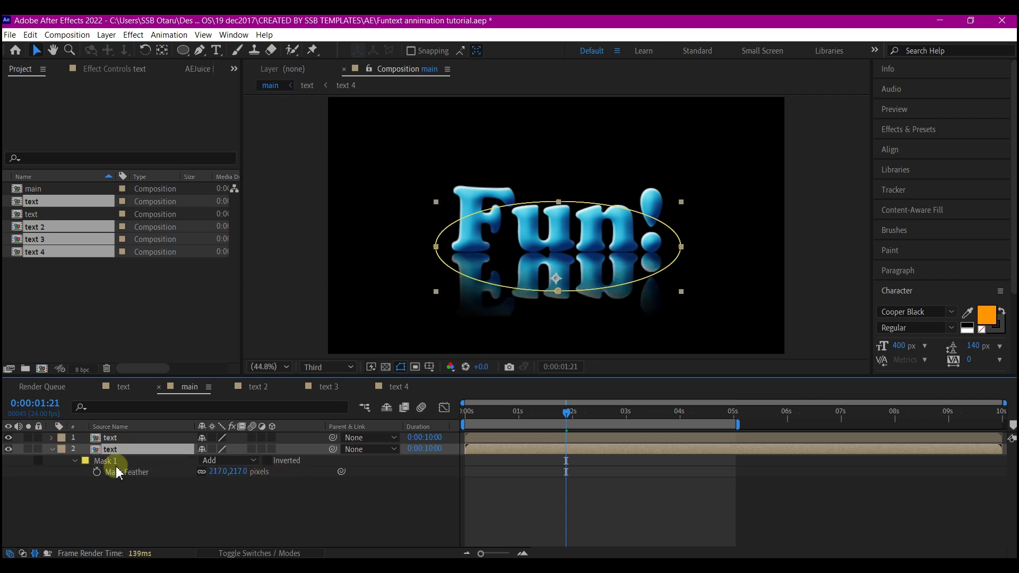
pyautogui.press('t')
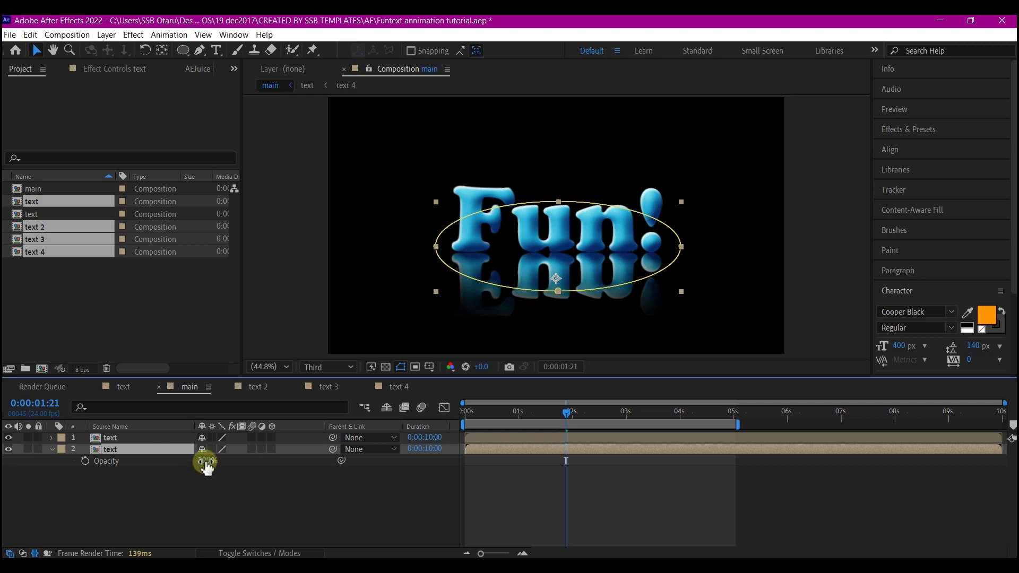